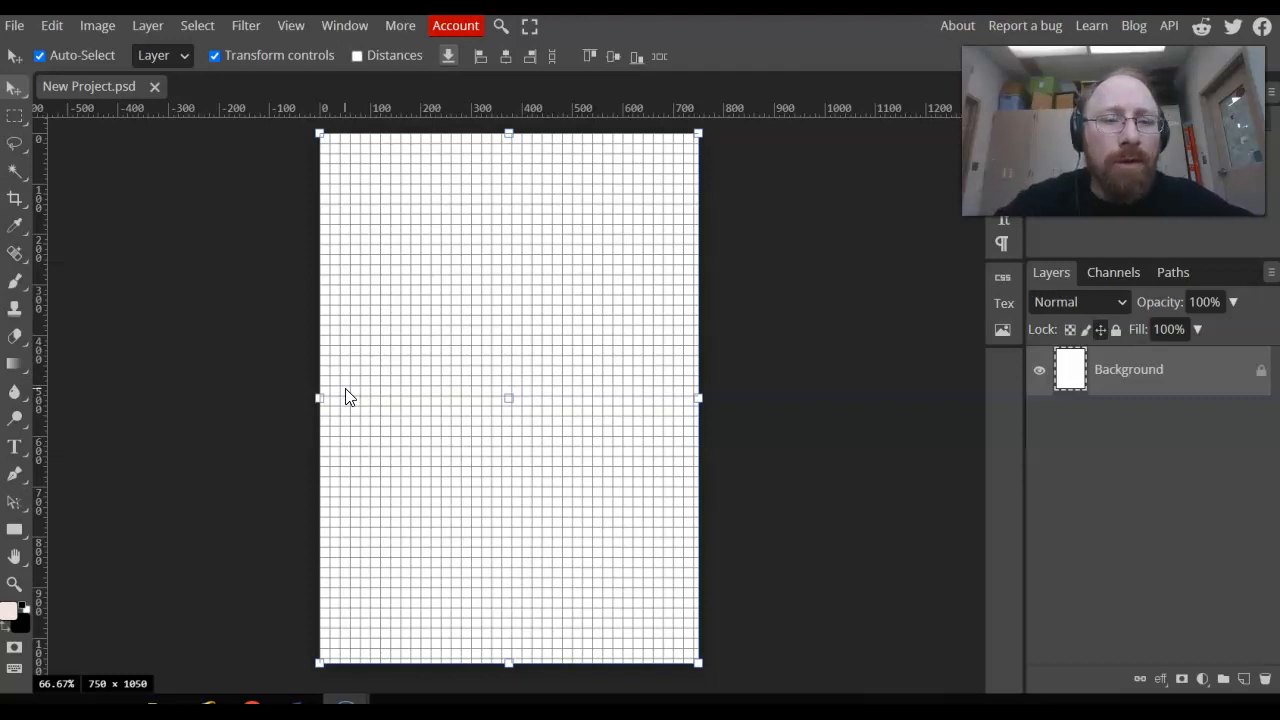
pyautogui.click(15, 121)
pyautogui.moveTo(695, 688); pyautogui.dragTo(714, 634)
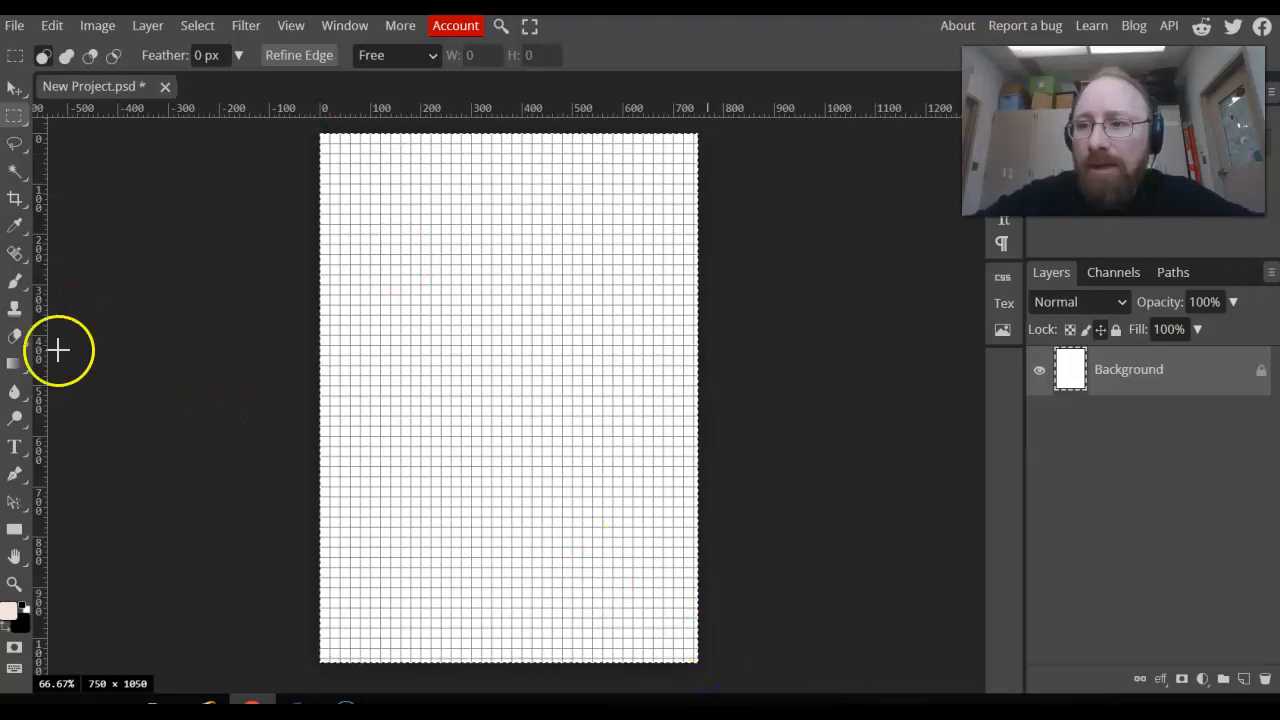
pyautogui.rightClick(28, 532)
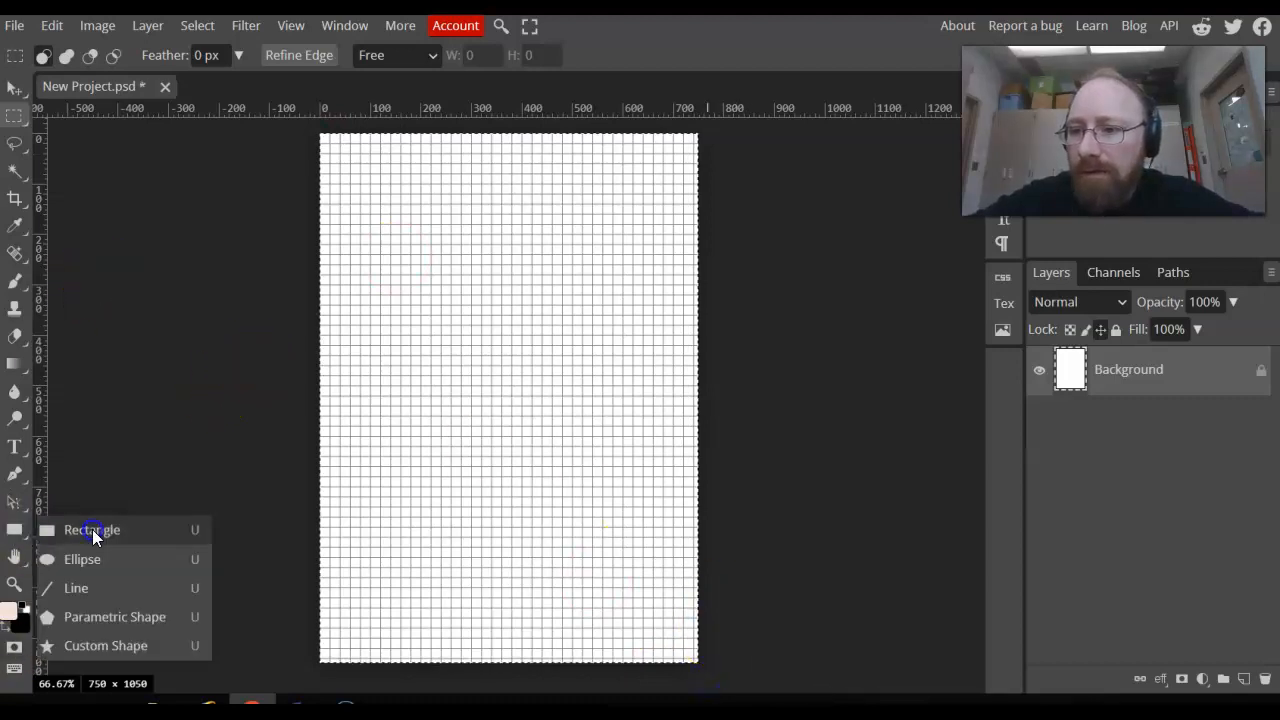
pyautogui.click(88, 530)
pyautogui.moveTo(320, 125); pyautogui.dragTo(692, 665)
pyautogui.hotkey('ctrl', 'z')
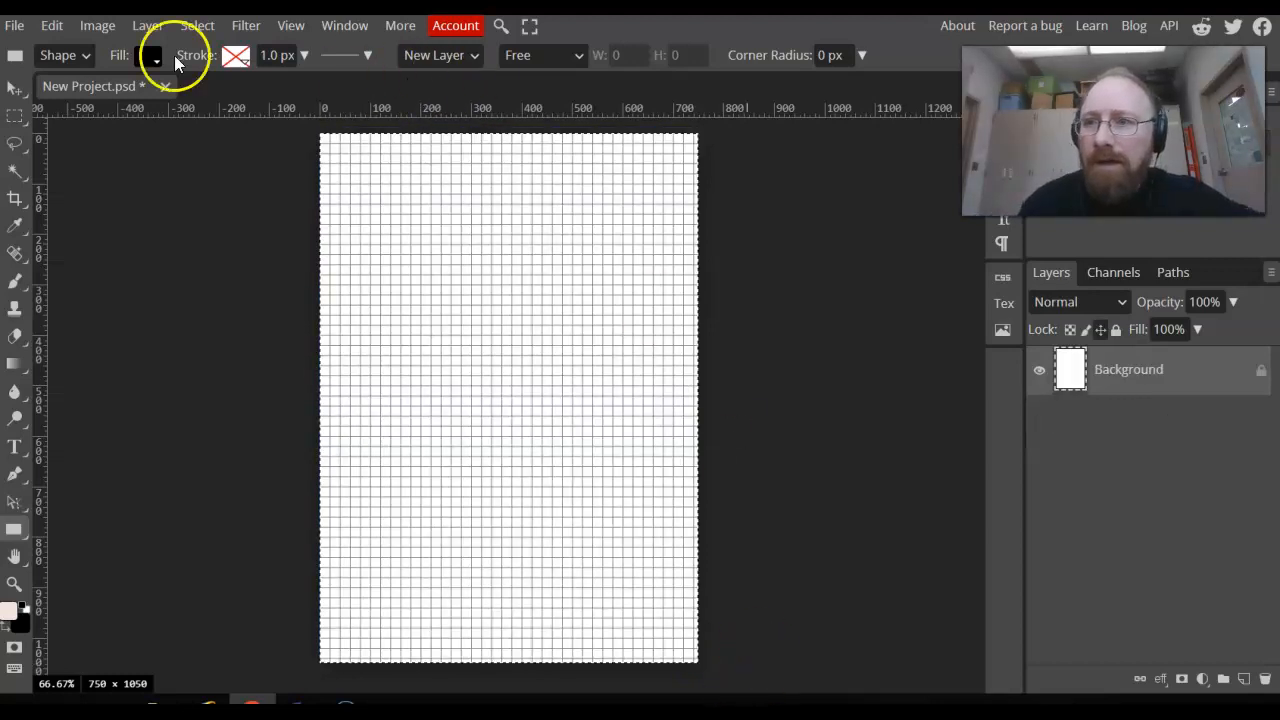
# Draw a bright green filled rectangle that covers the whole canvas, extending slightly past its side edges.
pyautogui.click(147, 56)
pyautogui.click(212, 162)
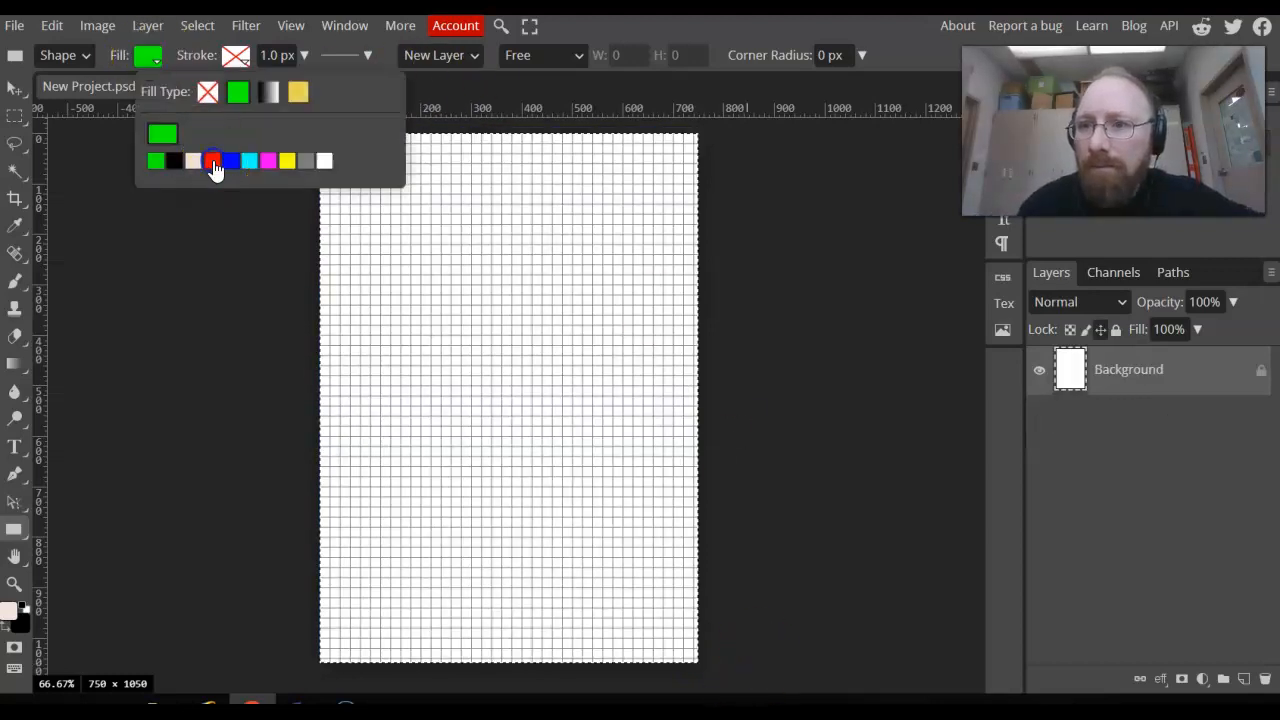
pyautogui.moveTo(710, 133); pyautogui.dragTo(300, 666)
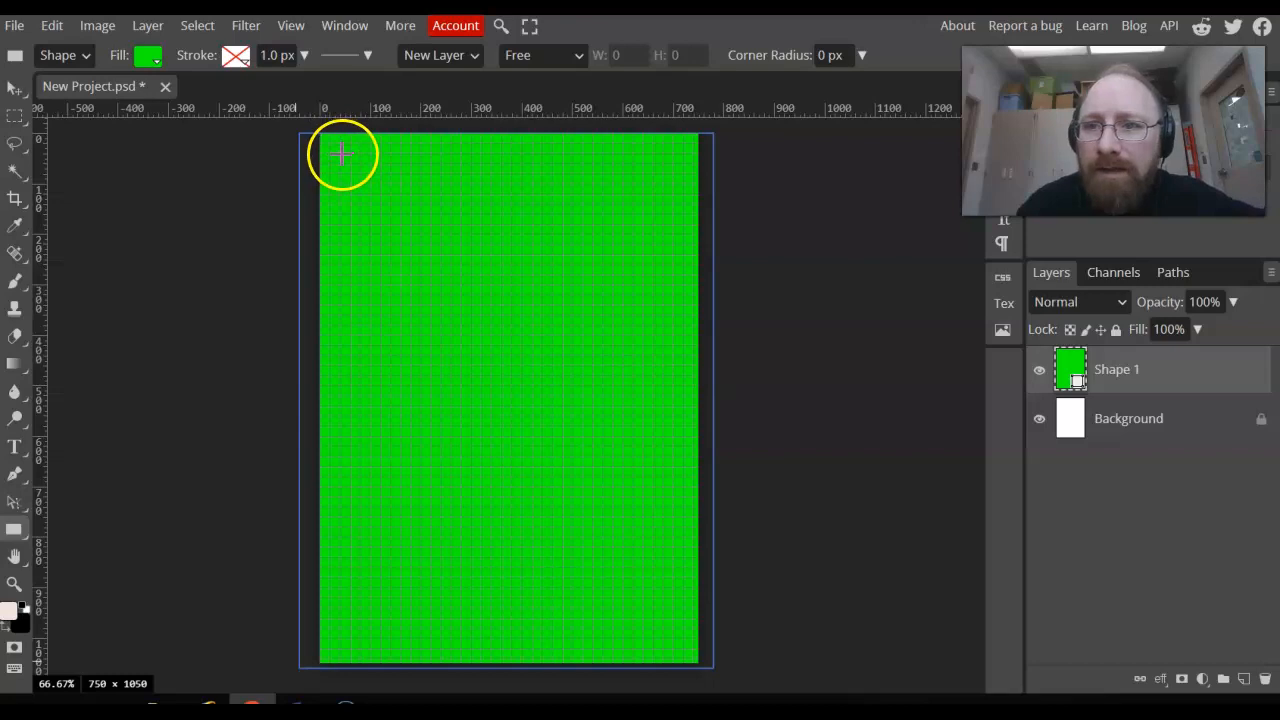
# Draw a red rounded rectangle with a 20 px corner radius, inset about 30 to 40 px from the canvas edges.
pyautogui.click(19, 537)
pyautogui.moveTo(19, 537); pyautogui.dragTo(76, 537)
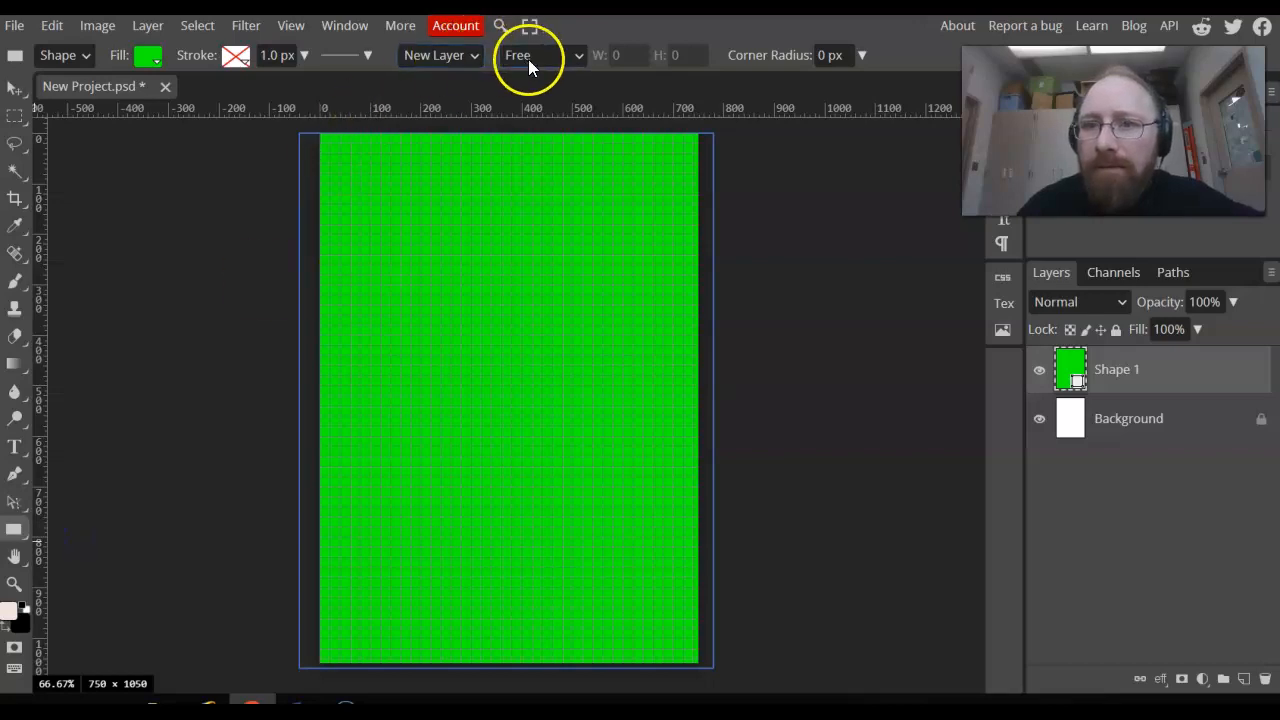
pyautogui.click(366, 56)
pyautogui.click(366, 57)
pyautogui.click(822, 57)
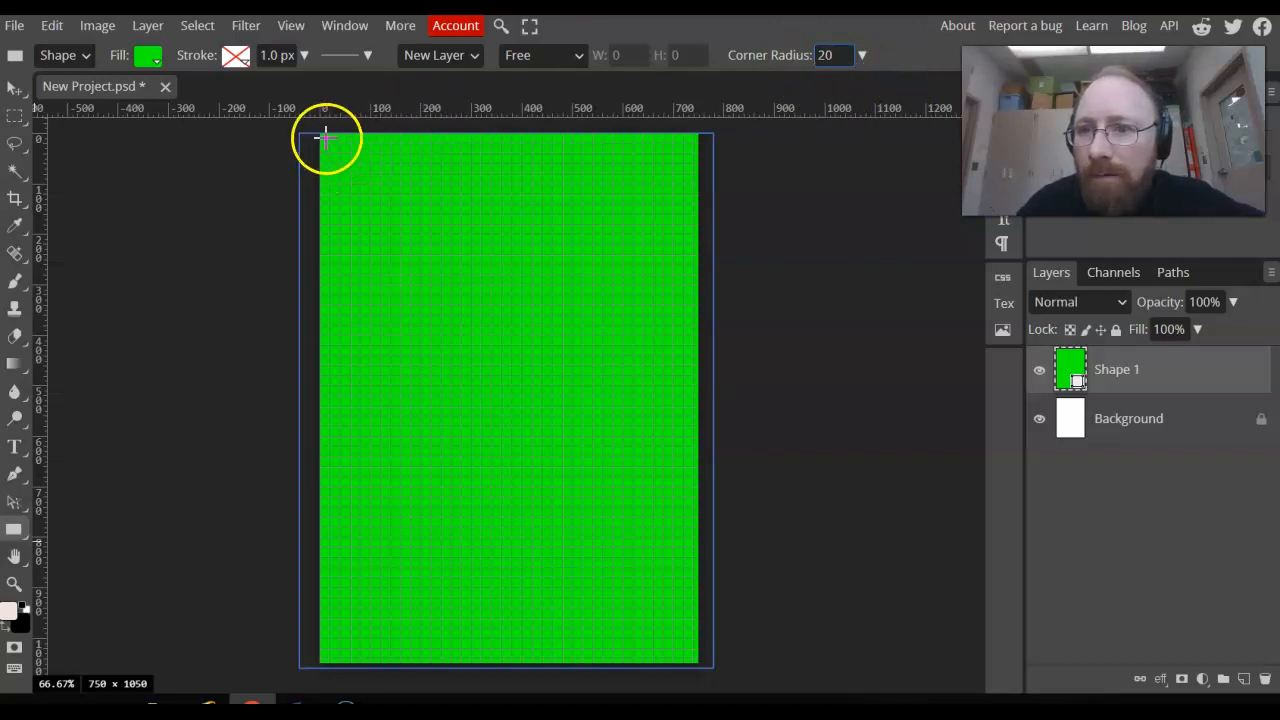
pyautogui.moveTo(340, 153); pyautogui.dragTo(681, 650)
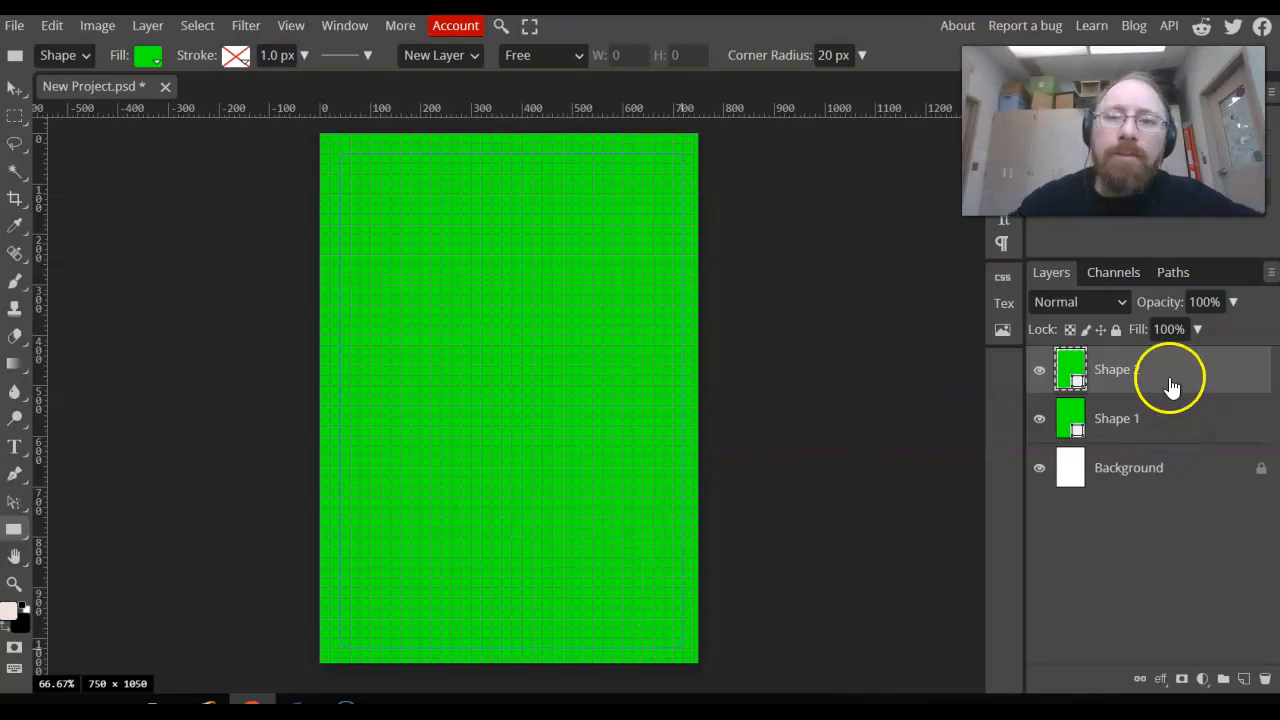
pyautogui.click(147, 55)
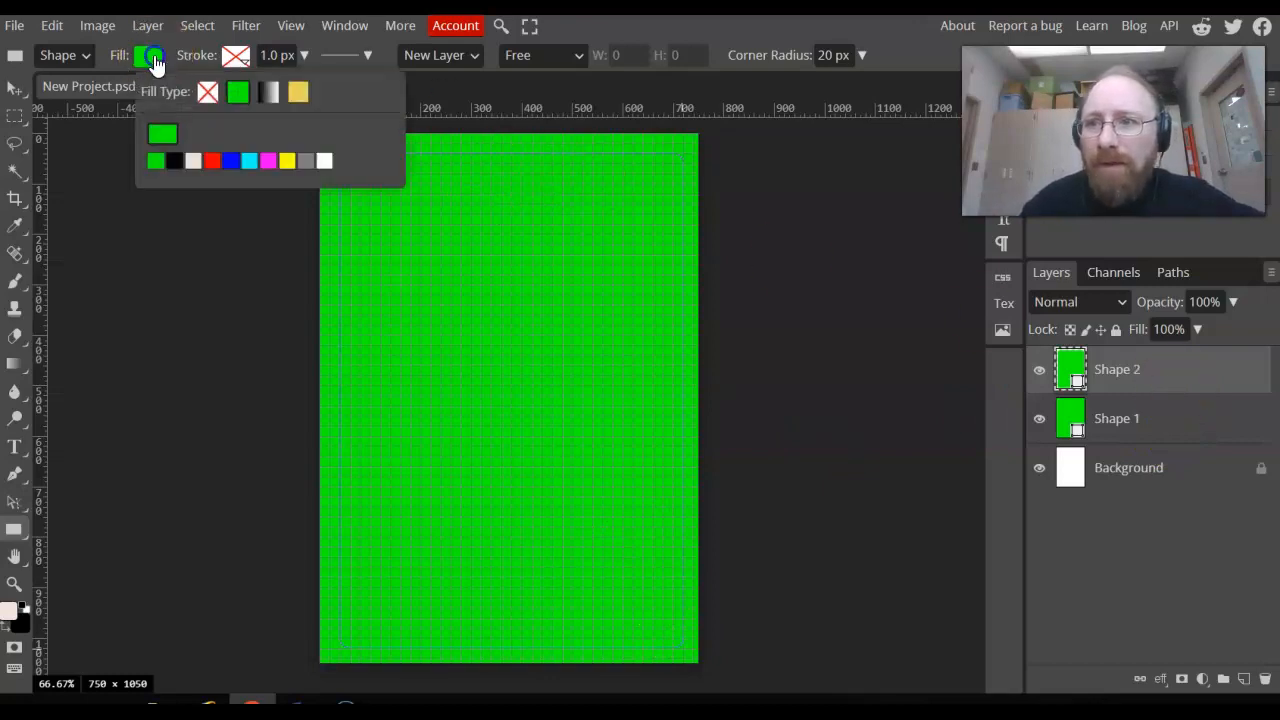
pyautogui.click(212, 162)
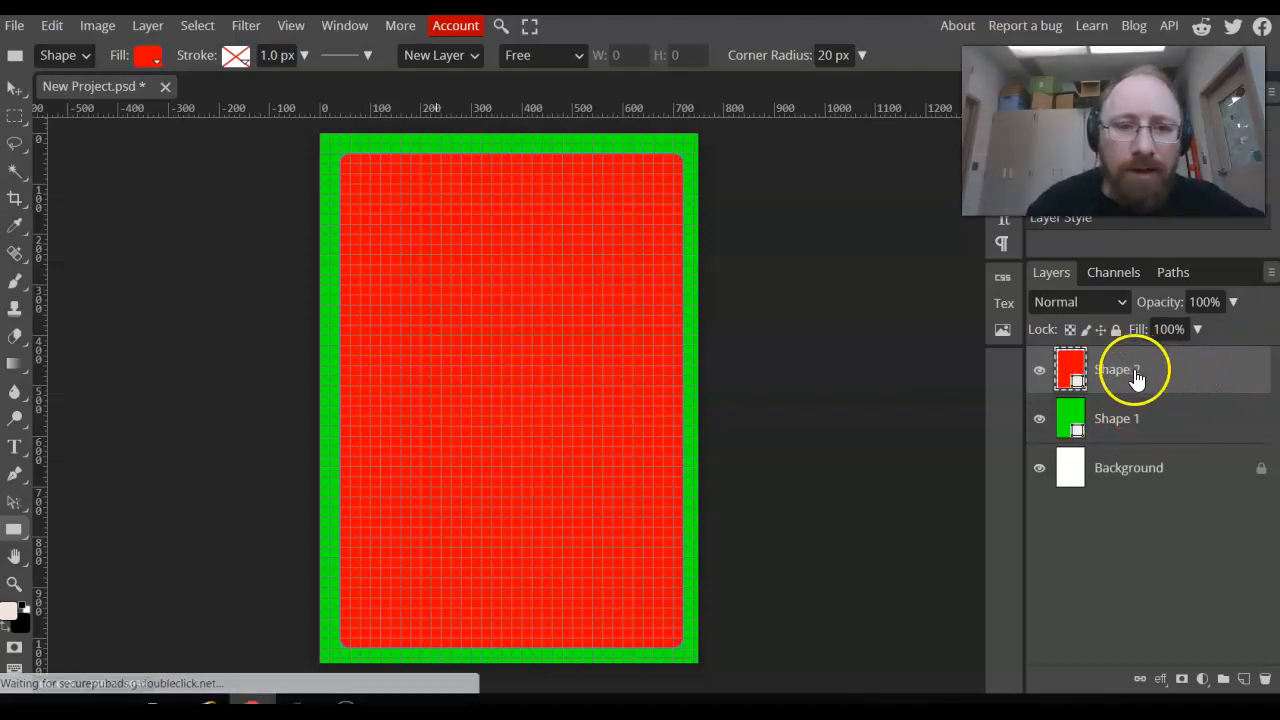
# Load the red rectangle's pixels as a selection, hide its layer, and add a raster mask from it to the green shape.
pyautogui.click(1074, 360)
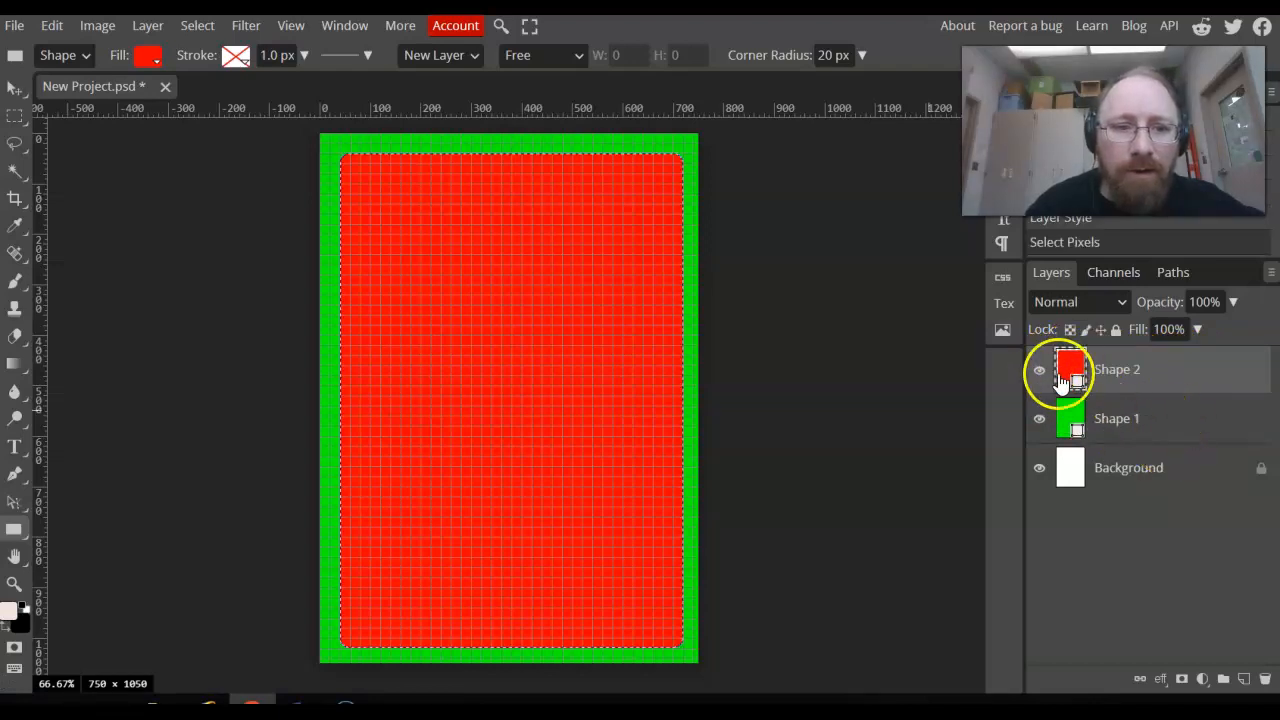
pyautogui.click(1039, 372)
pyautogui.click(1150, 420)
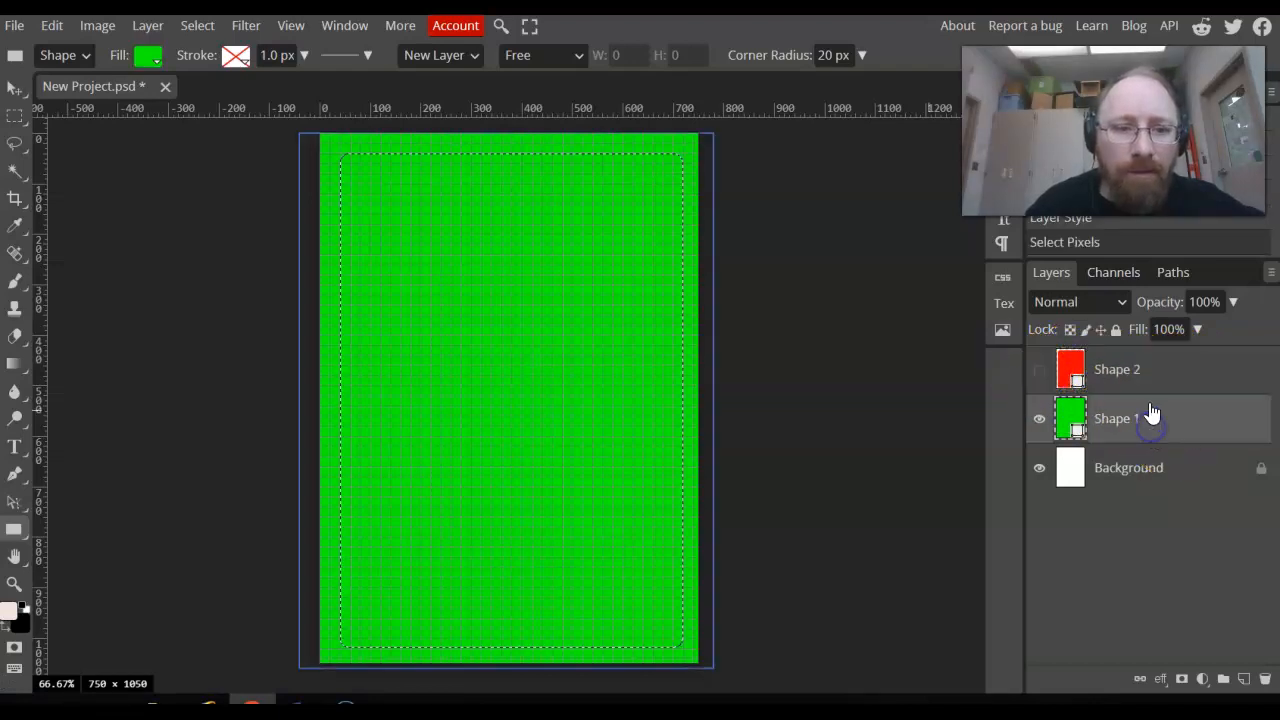
pyautogui.click(1181, 680)
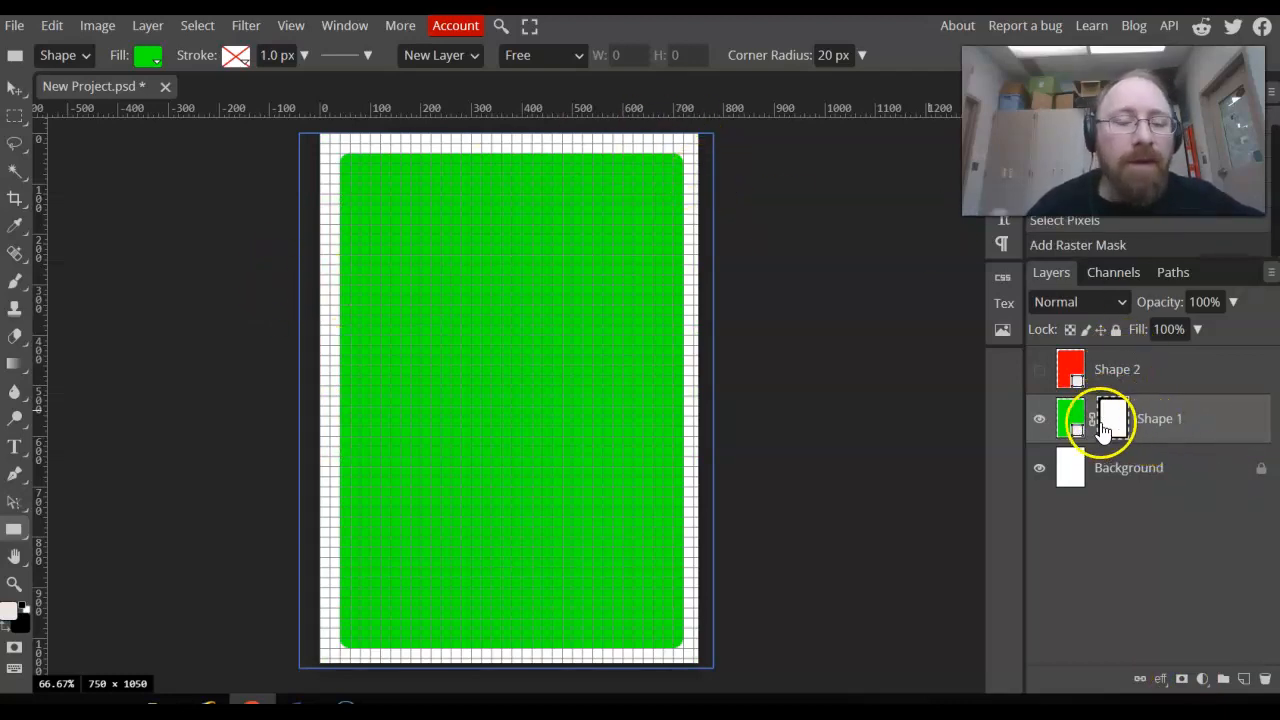
# Invert the green shape's mask so only a frame is left, and hide the white Background layer.
pyautogui.click(1115, 417)
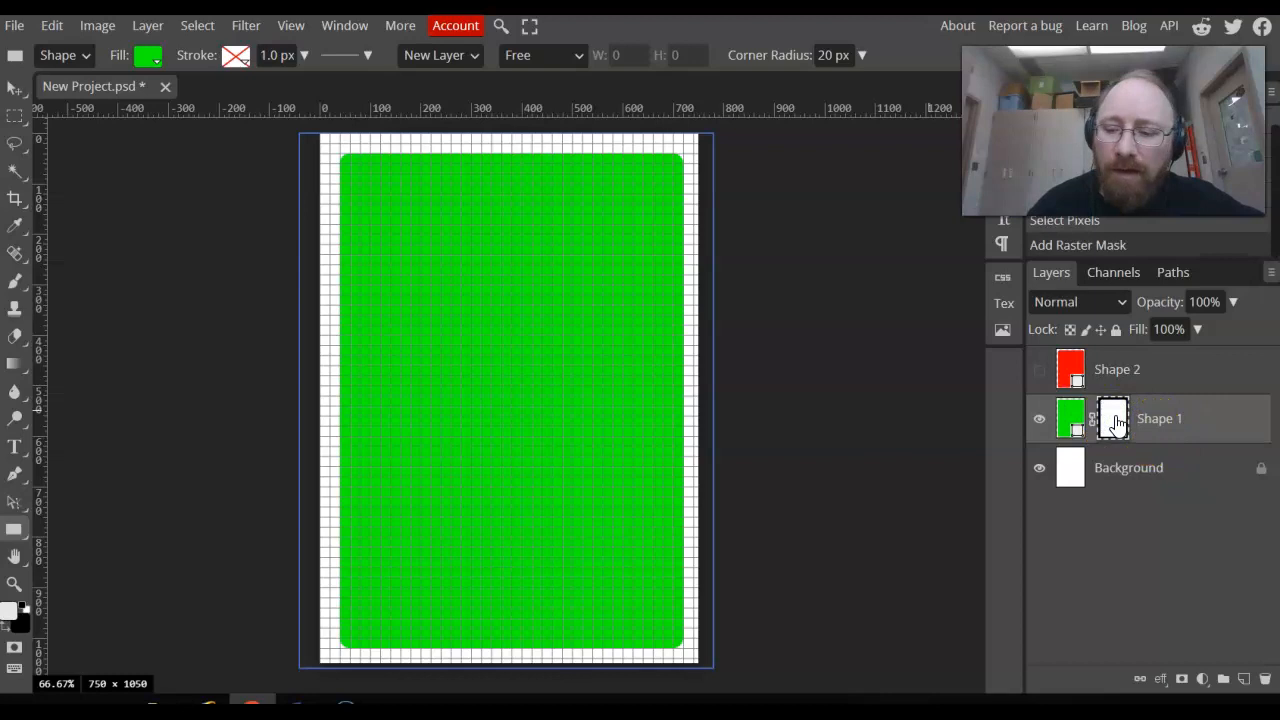
pyautogui.click(99, 27)
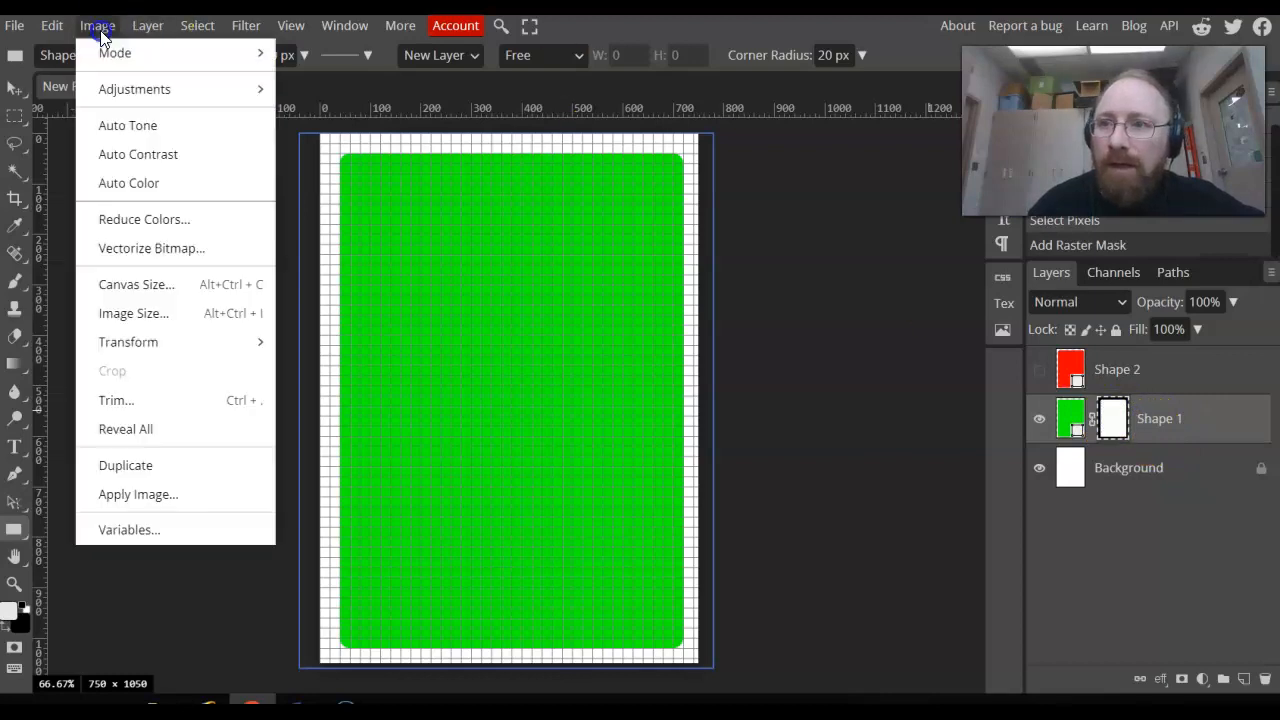
pyautogui.click(131, 89)
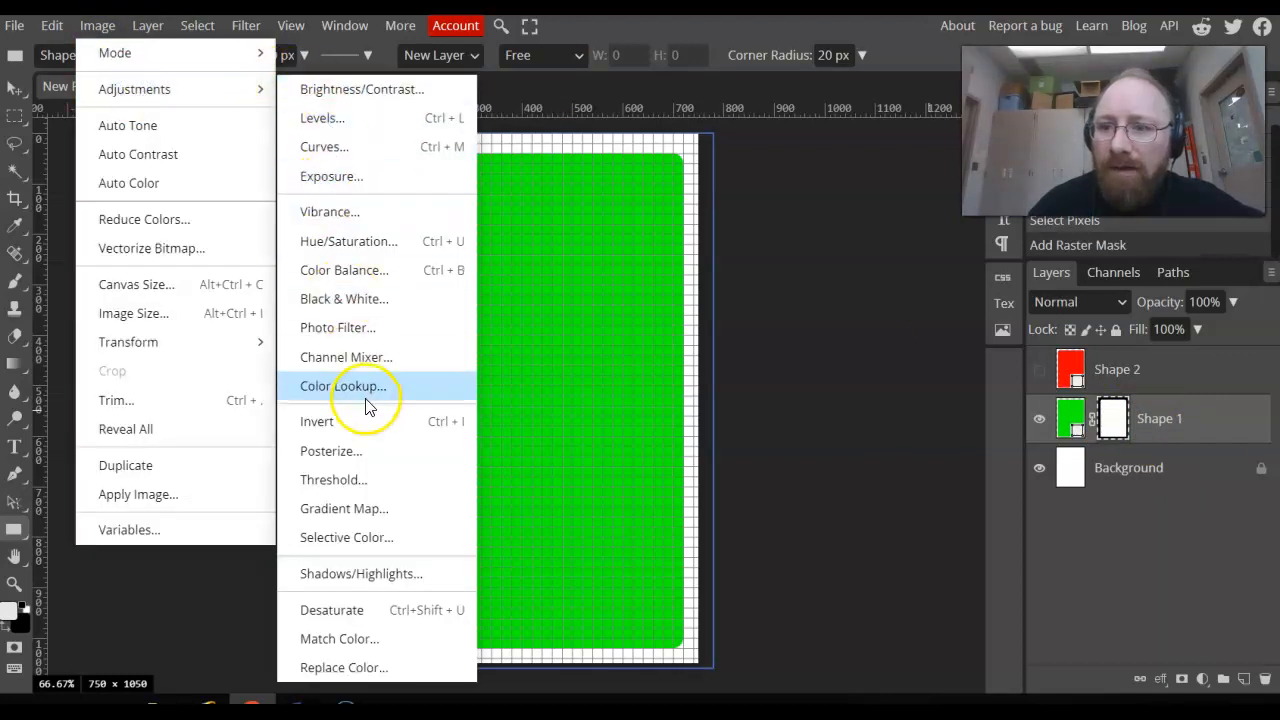
pyautogui.click(383, 428)
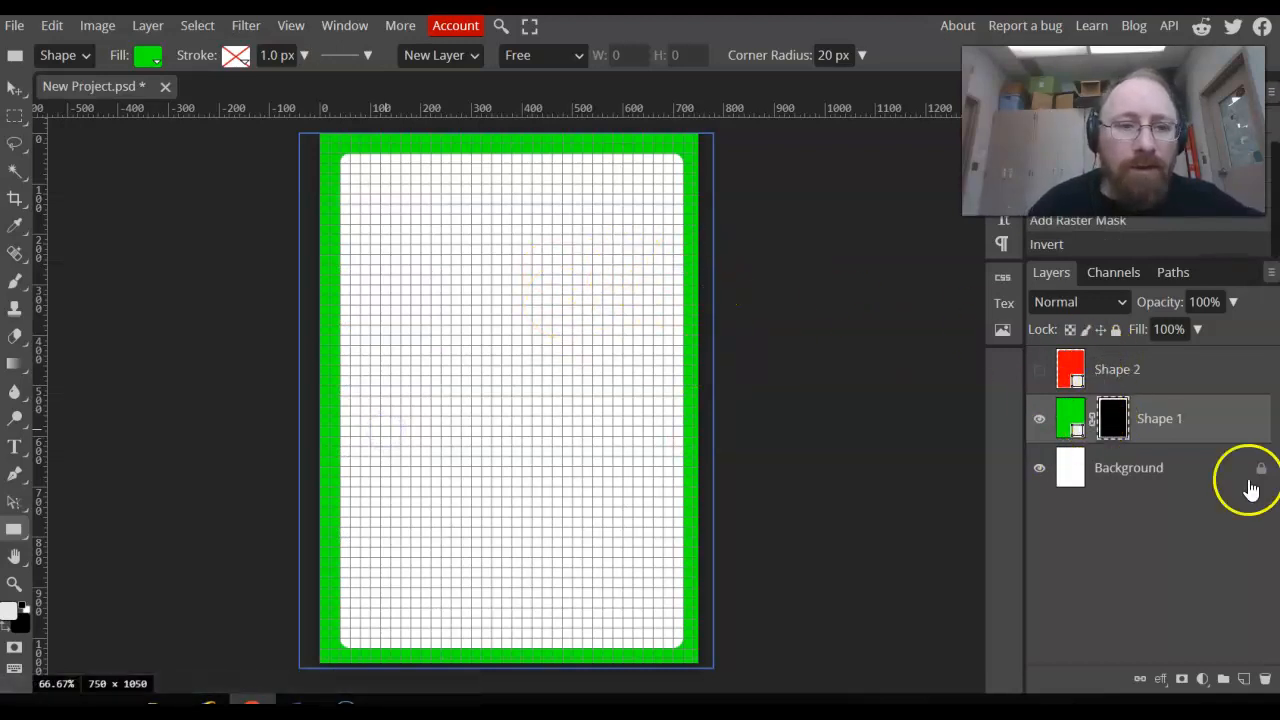
pyautogui.click(1039, 469)
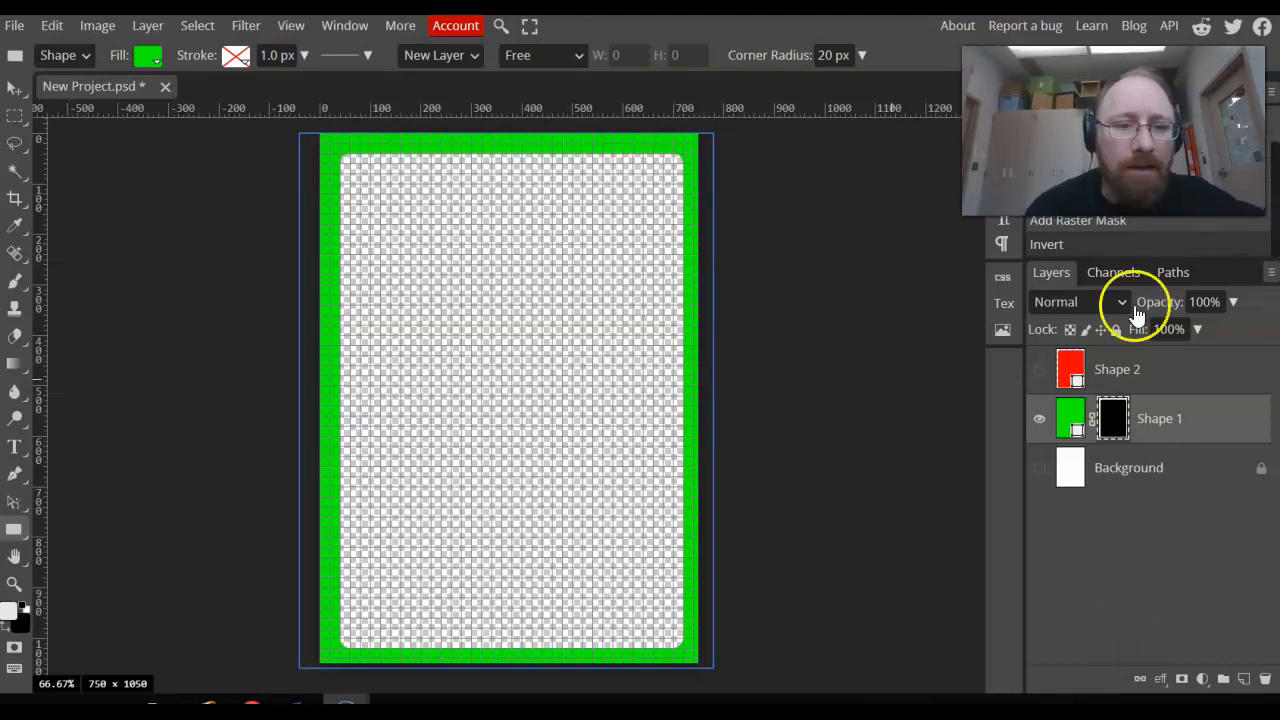
# Add a smooth Inner Bevel to the green frame layer with 321% depth and 49 px size.
pyautogui.rightClick(1073, 423)
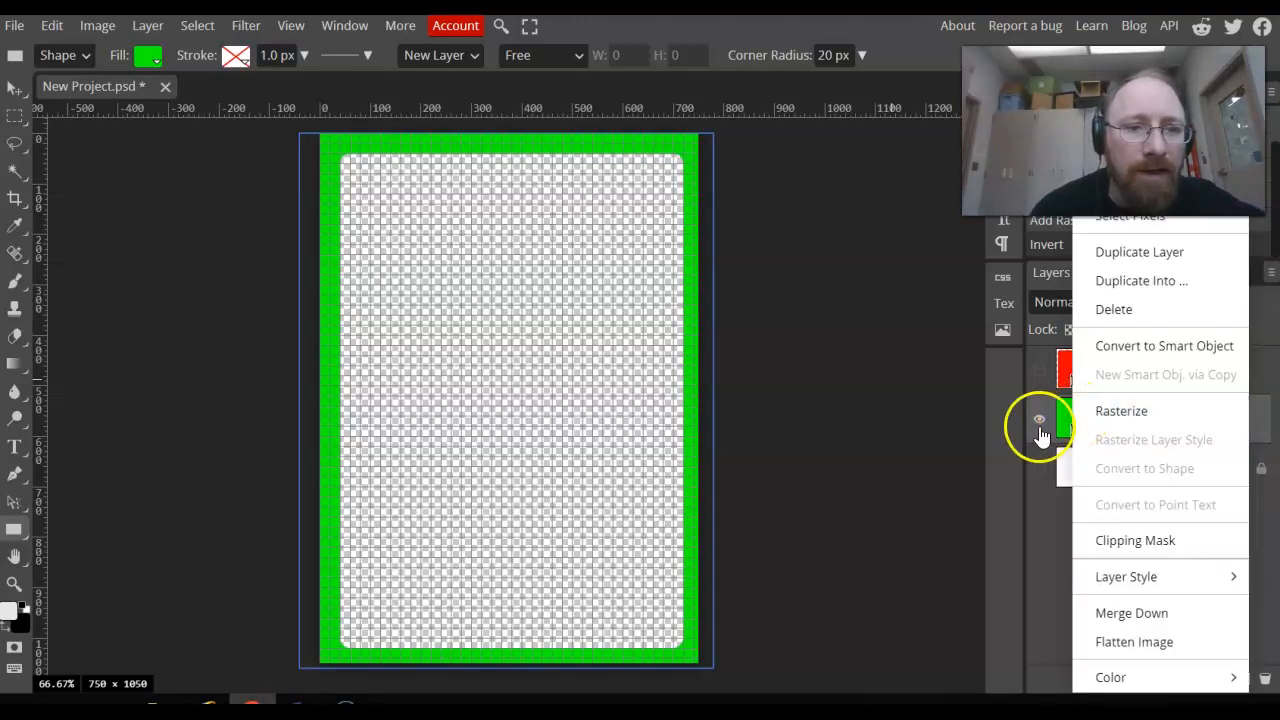
pyautogui.press('Escape')
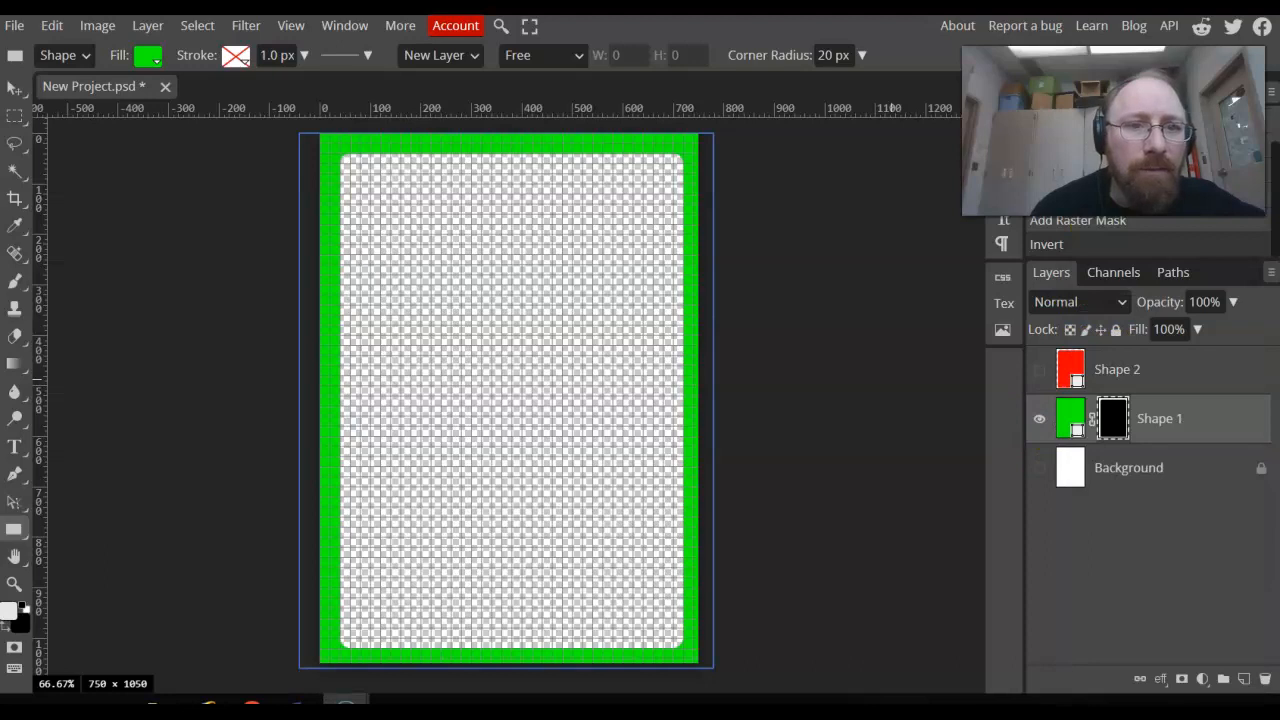
pyautogui.rightClick(1070, 412)
pyautogui.click(1100, 190)
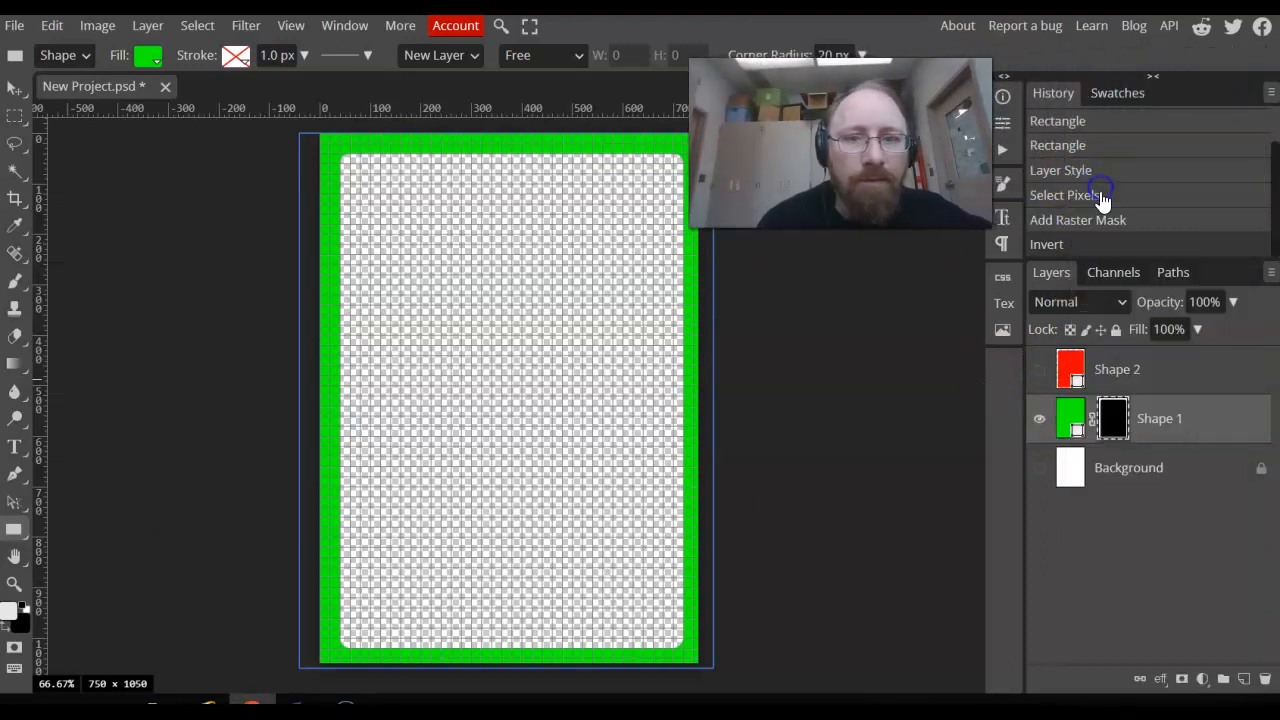
pyautogui.moveTo(328, 172); pyautogui.dragTo(960, 246)
pyautogui.click(876, 313)
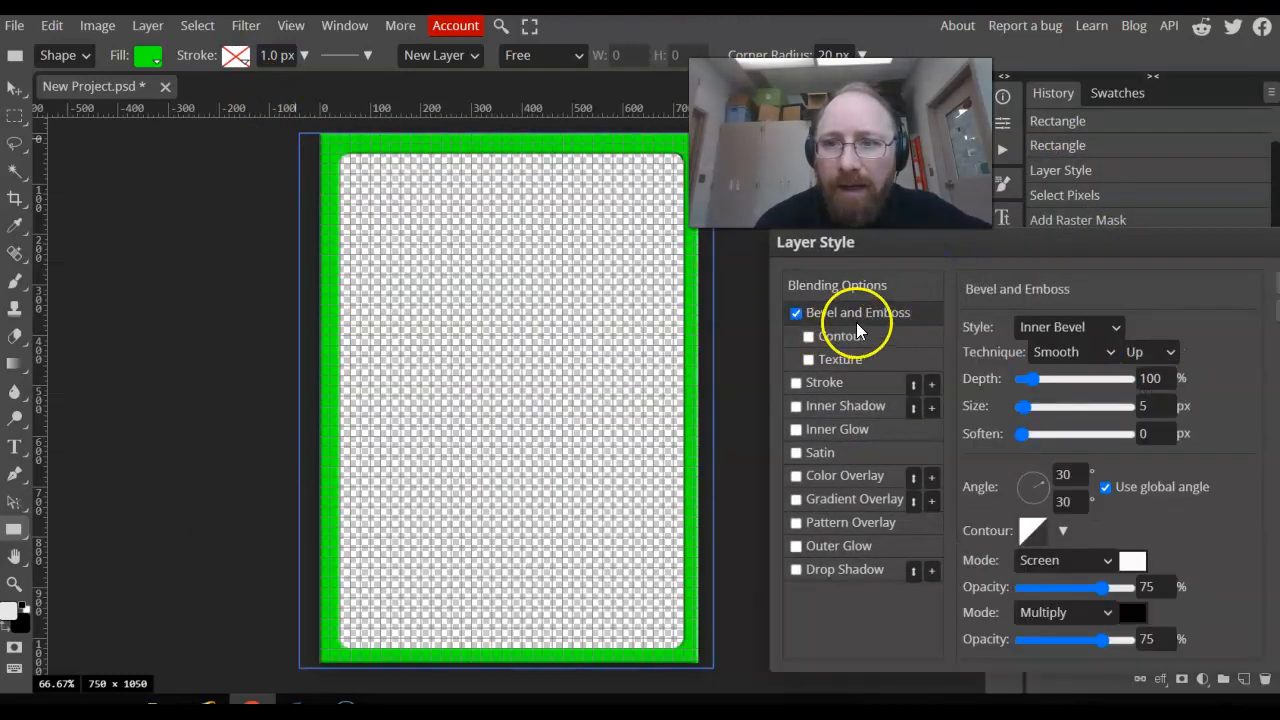
pyautogui.moveTo(1035, 381)
pyautogui.mouseDown()
pyautogui.moveTo(1055, 376)
pyautogui.moveTo(1047, 409)
pyautogui.mouseUp()
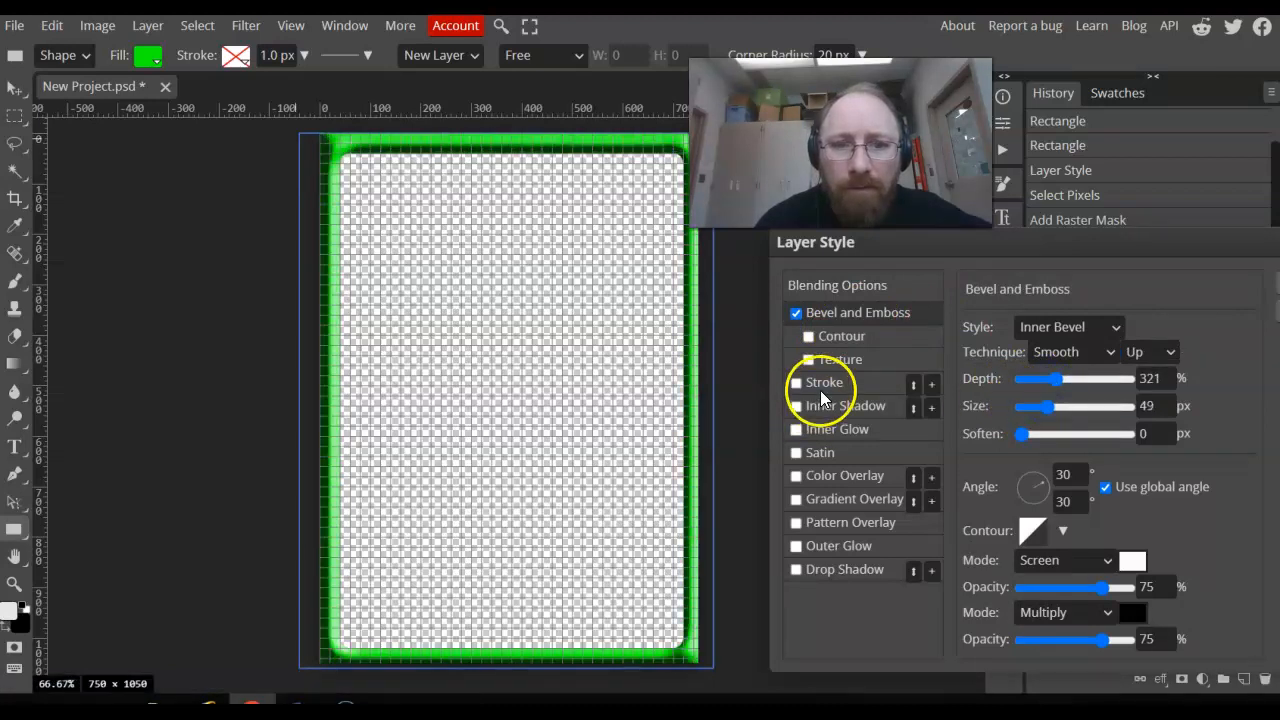
# Enable Inner Shadow, Inner Glow and Satin on the frame, plus a Drop Shadow with 26% opacity, 27 px distance and 13 px size.
pyautogui.click(848, 407)
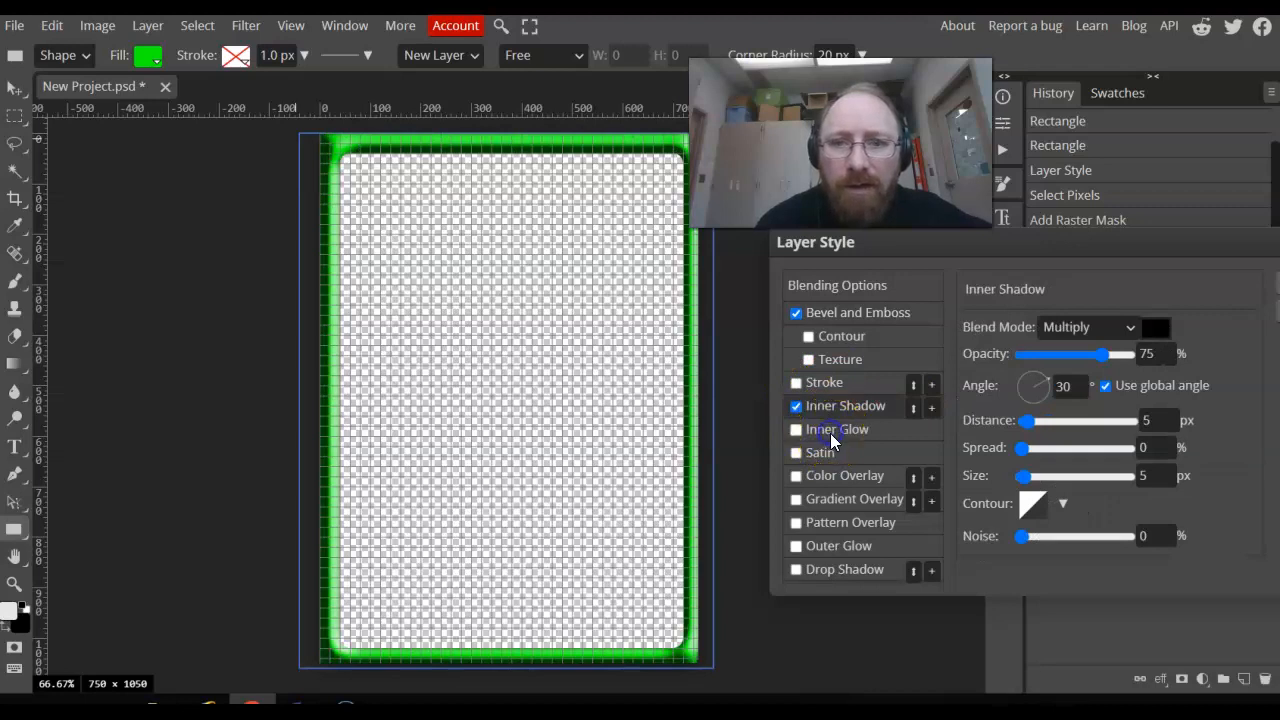
pyautogui.click(830, 431)
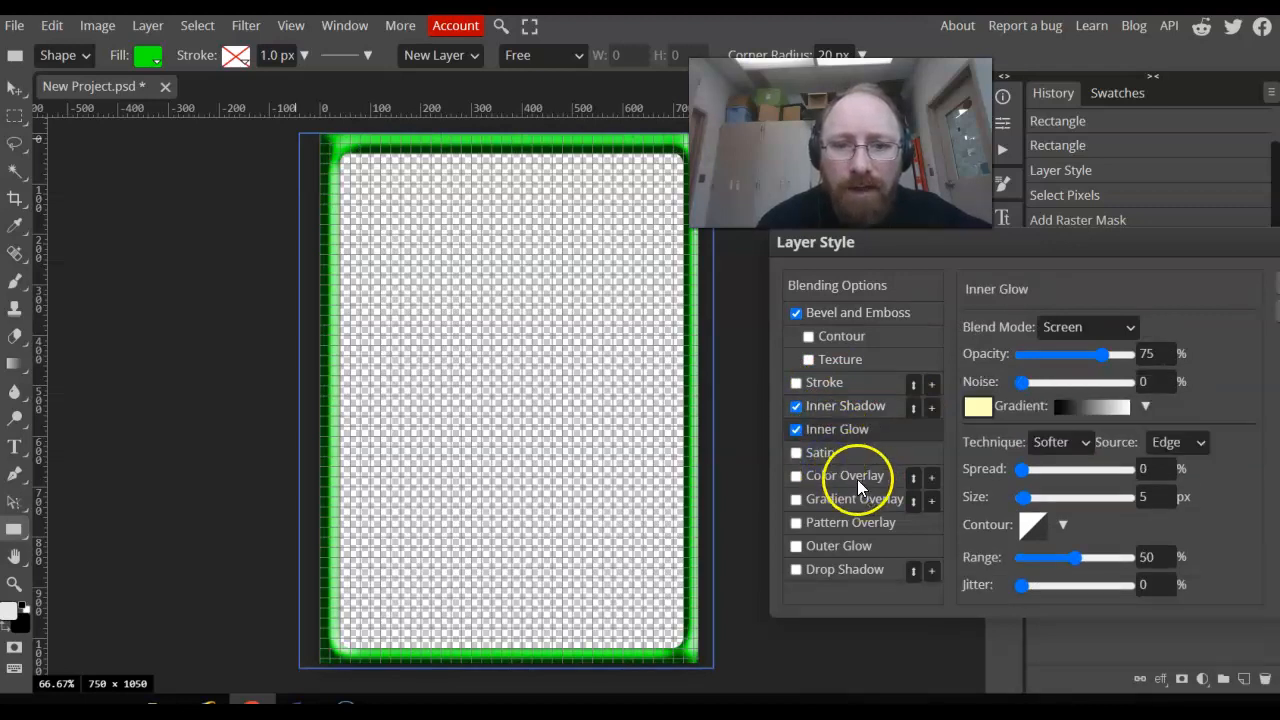
pyautogui.click(820, 452)
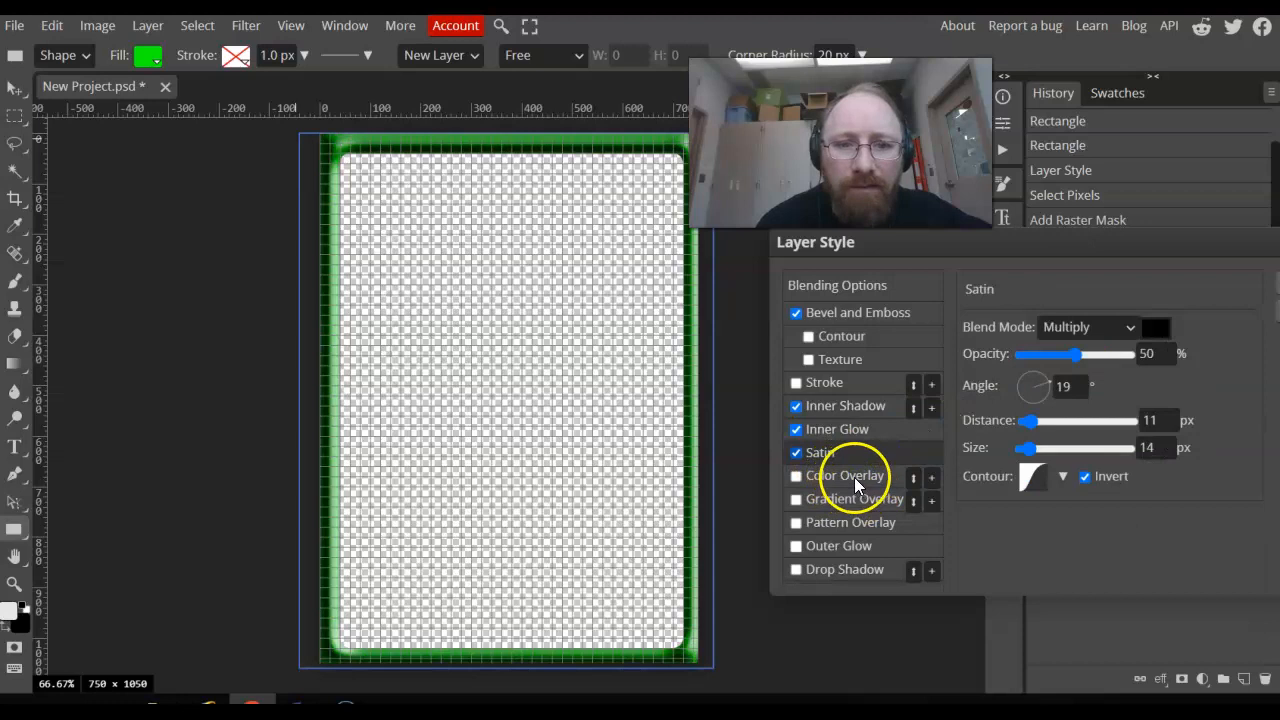
pyautogui.click(848, 482)
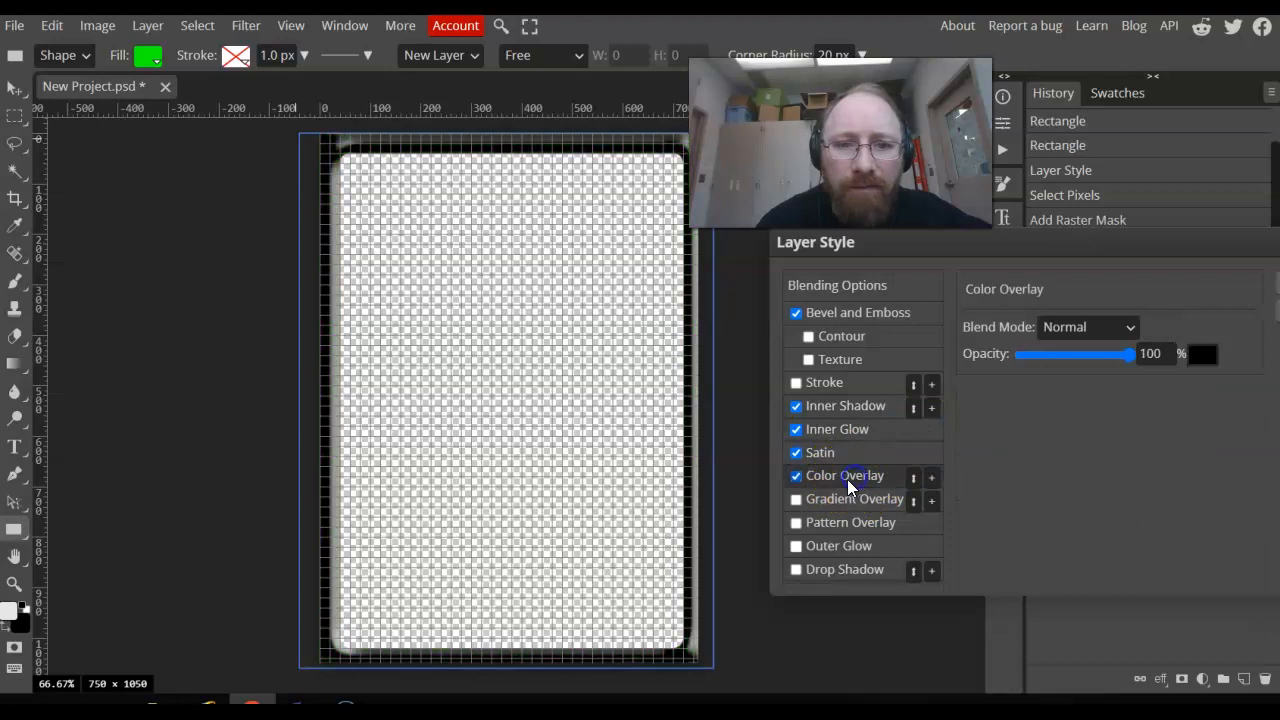
pyautogui.click(797, 477)
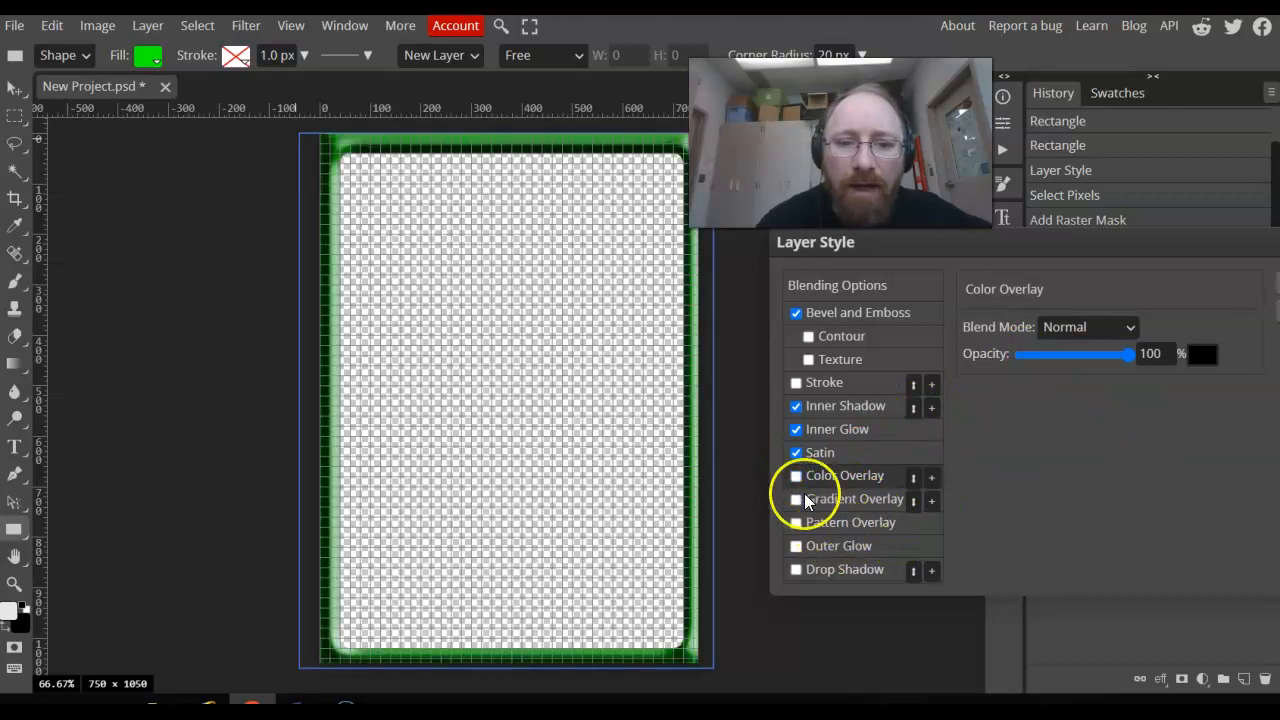
pyautogui.click(834, 573)
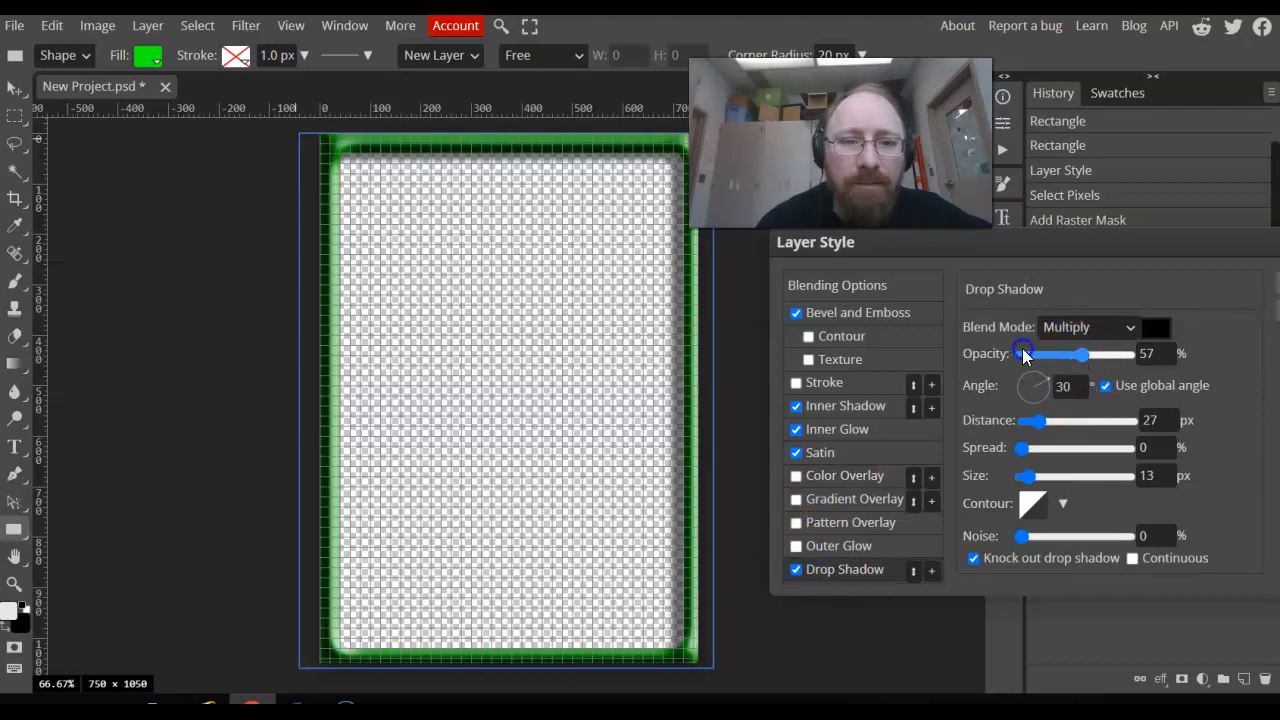
pyautogui.click(1050, 353)
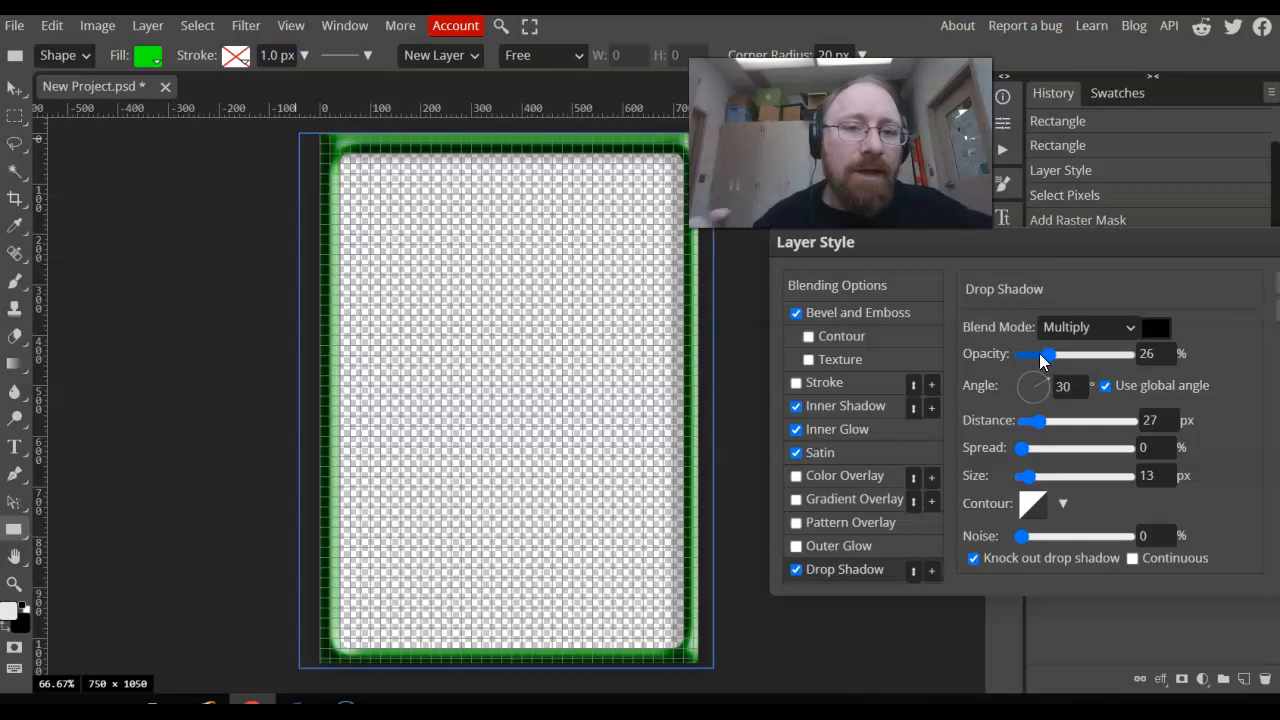
# Save the frame's combined effects as a new style preset and apply them to the layer.
pyautogui.moveTo(1194, 246); pyautogui.dragTo(1014, 258)
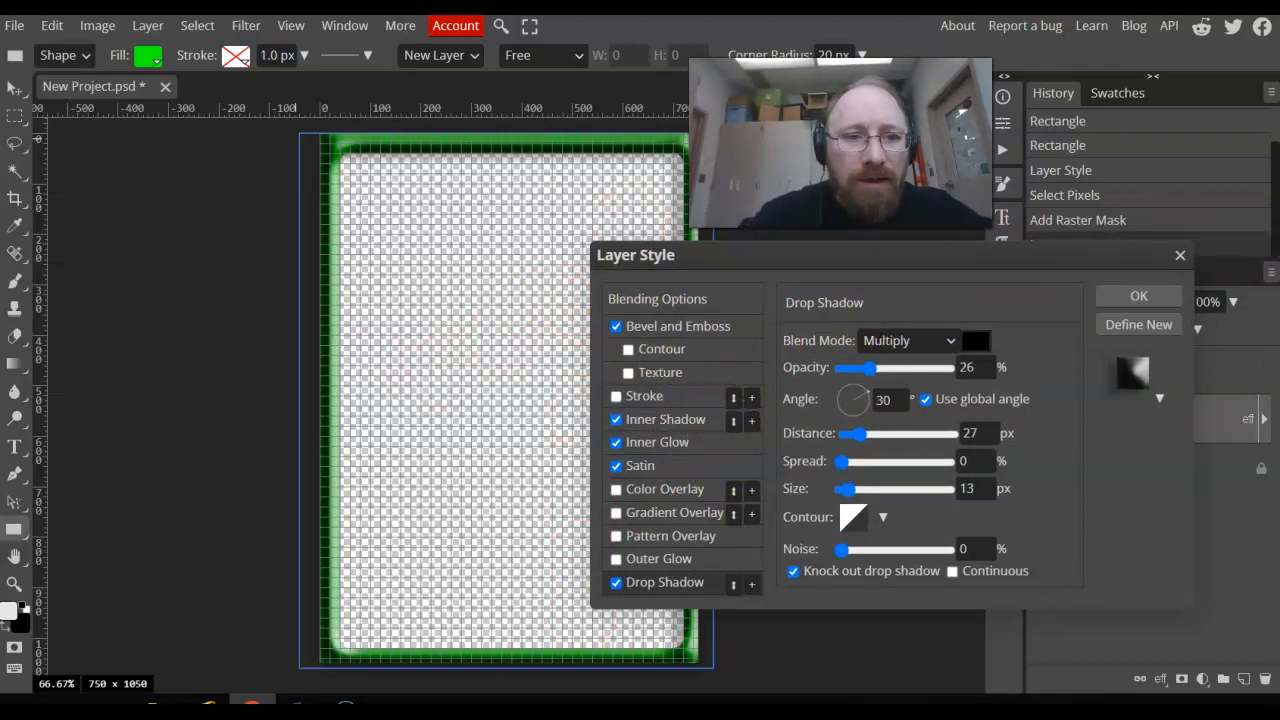
pyautogui.click(1141, 326)
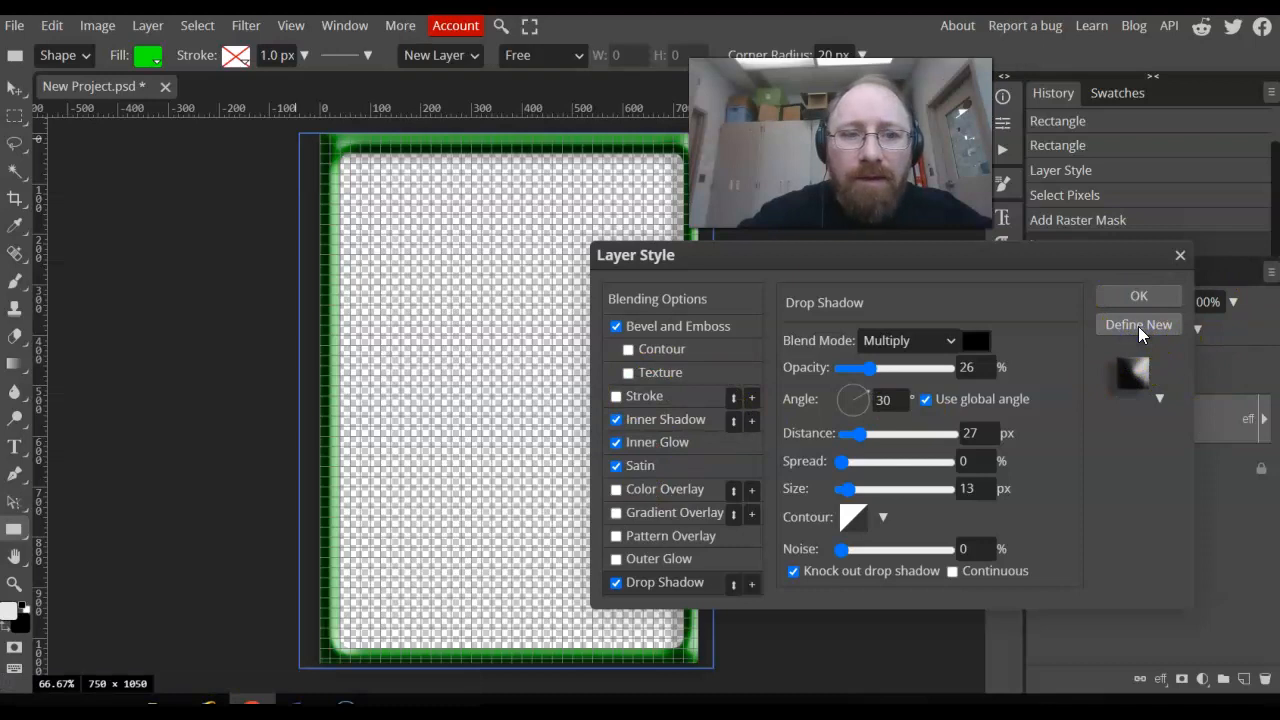
pyautogui.click(1160, 399)
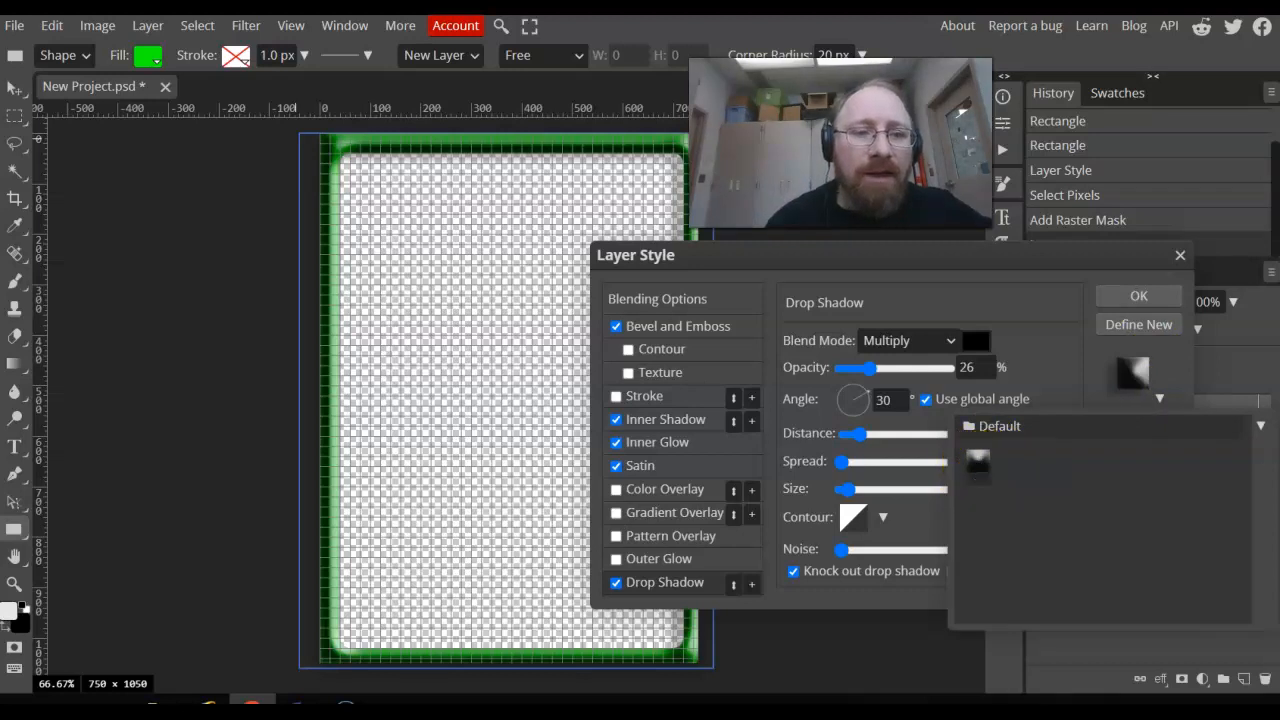
pyautogui.click(1141, 296)
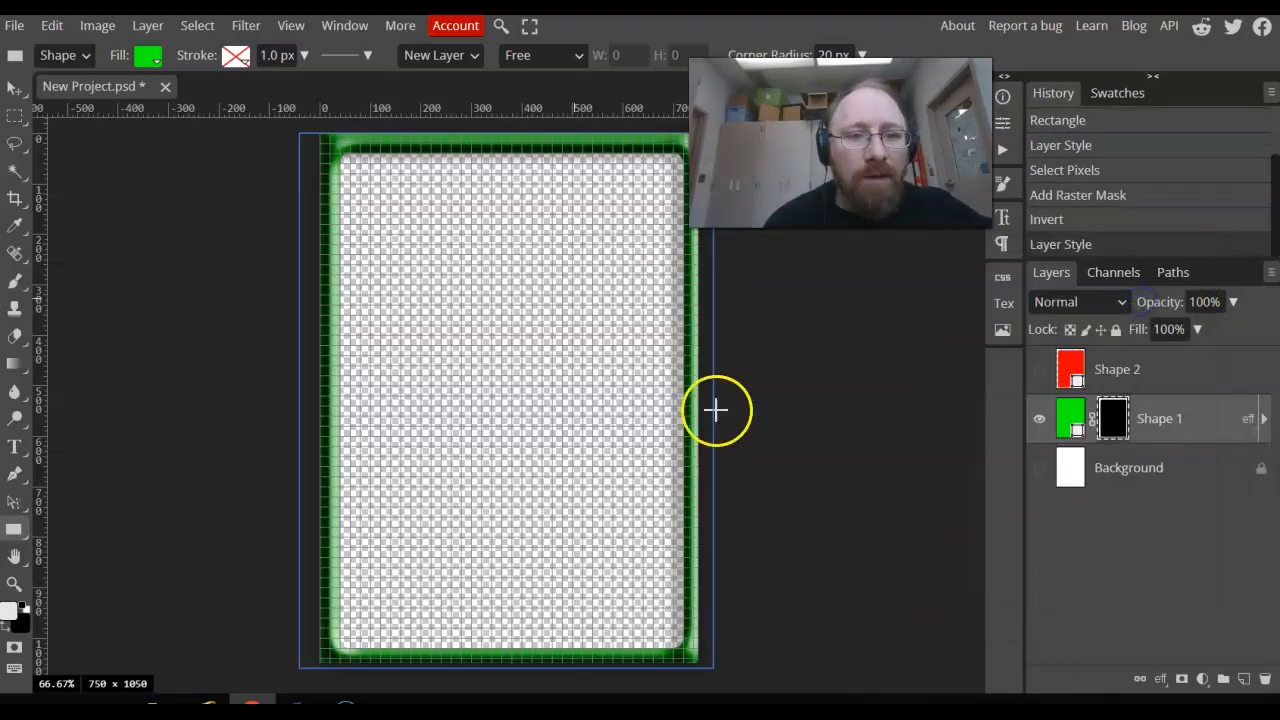
# Add a new empty layer directly above the Background layer.
pyautogui.click(1182, 475)
pyautogui.click(1243, 680)
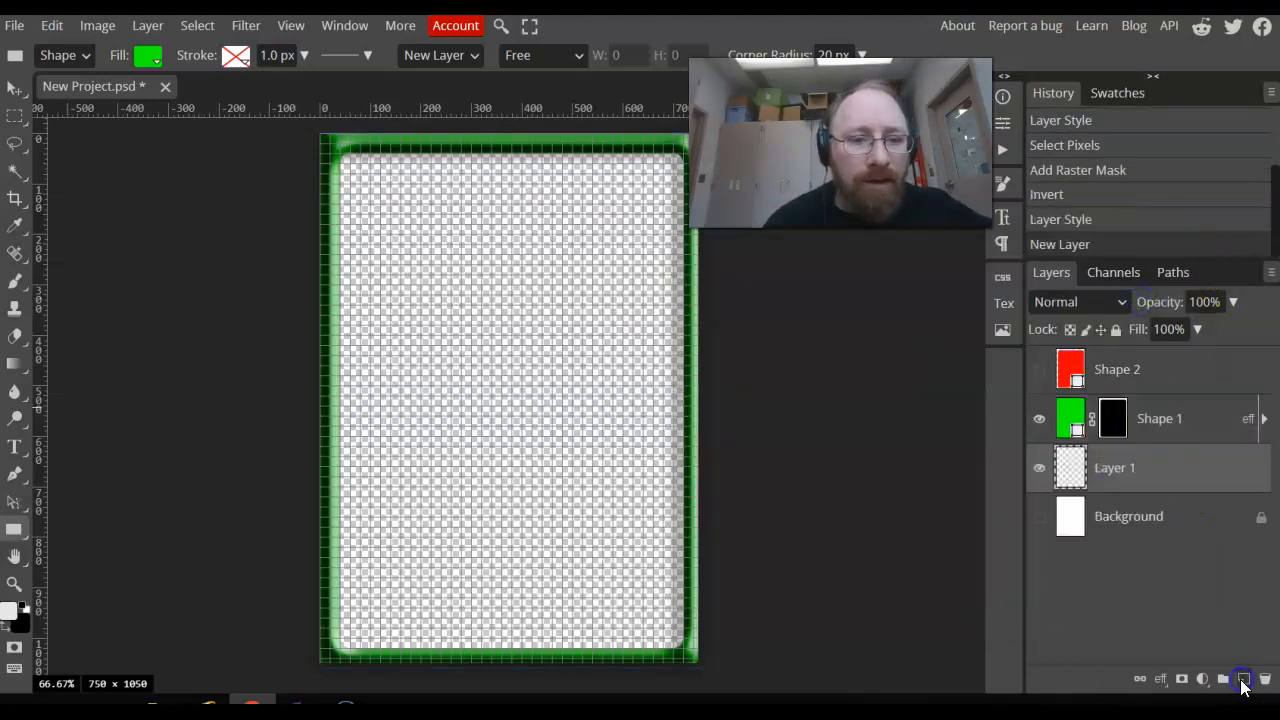
# Select a rectangular band in the card's upper half, about 610 × 500 px outside, with an inner rectangle of about 540 × 440 px subtracted.
pyautogui.click(14, 115)
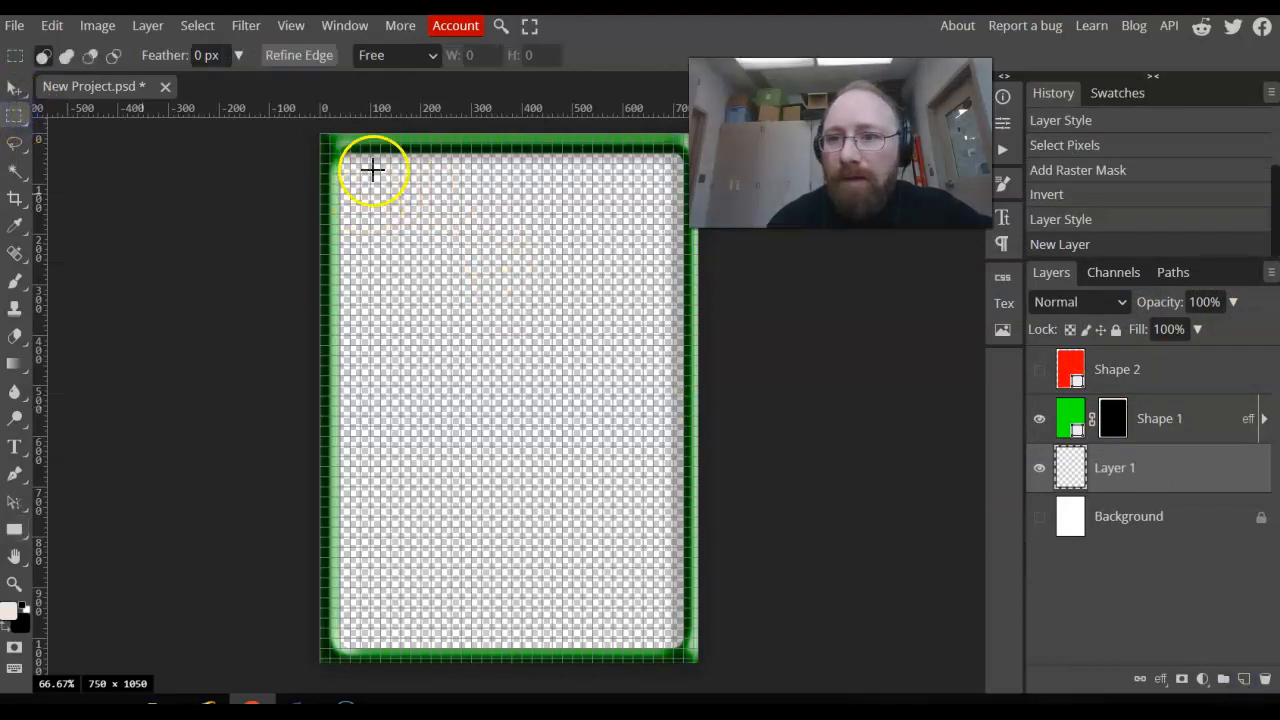
pyautogui.moveTo(360, 164); pyautogui.dragTo(668, 415)
pyautogui.moveTo(380, 163); pyautogui.dragTo(650, 403)
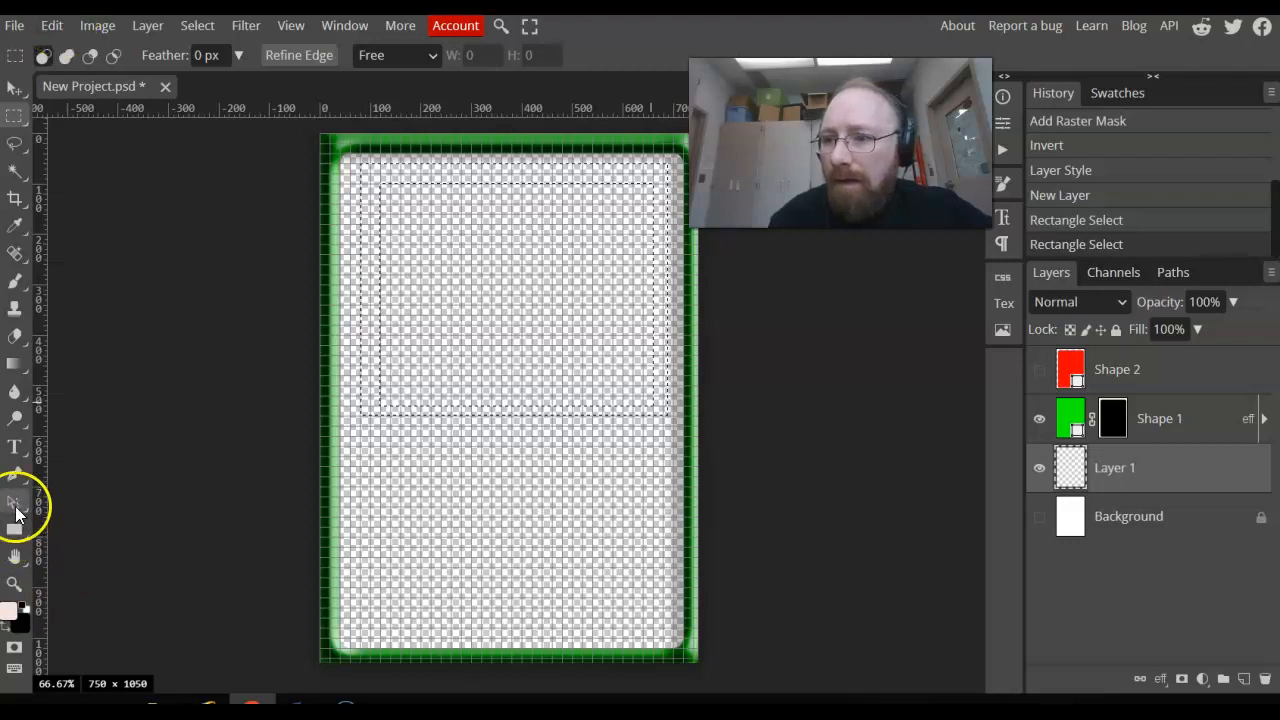
# Fill the selected band with the pale foreground color using the Paint Bucket, and make black the foreground color.
pyautogui.click(20, 345)
pyautogui.rightClick(14, 363)
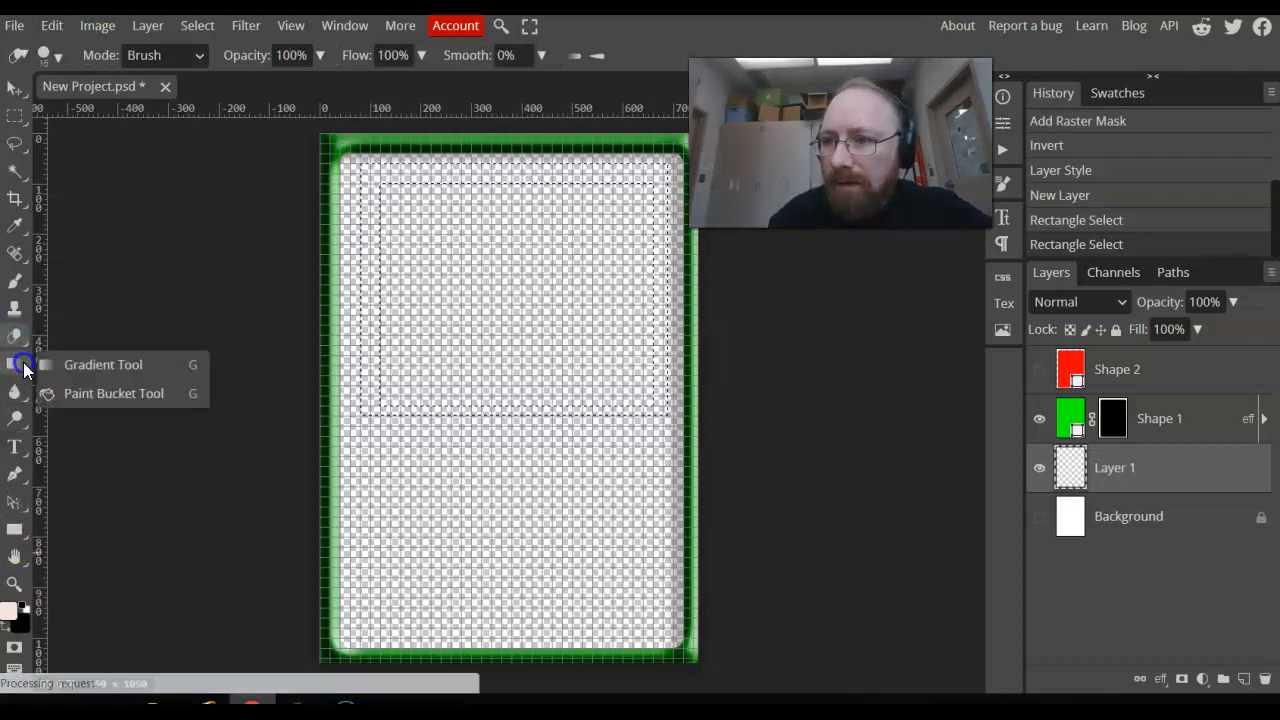
pyautogui.click(100, 392)
pyautogui.click(499, 170)
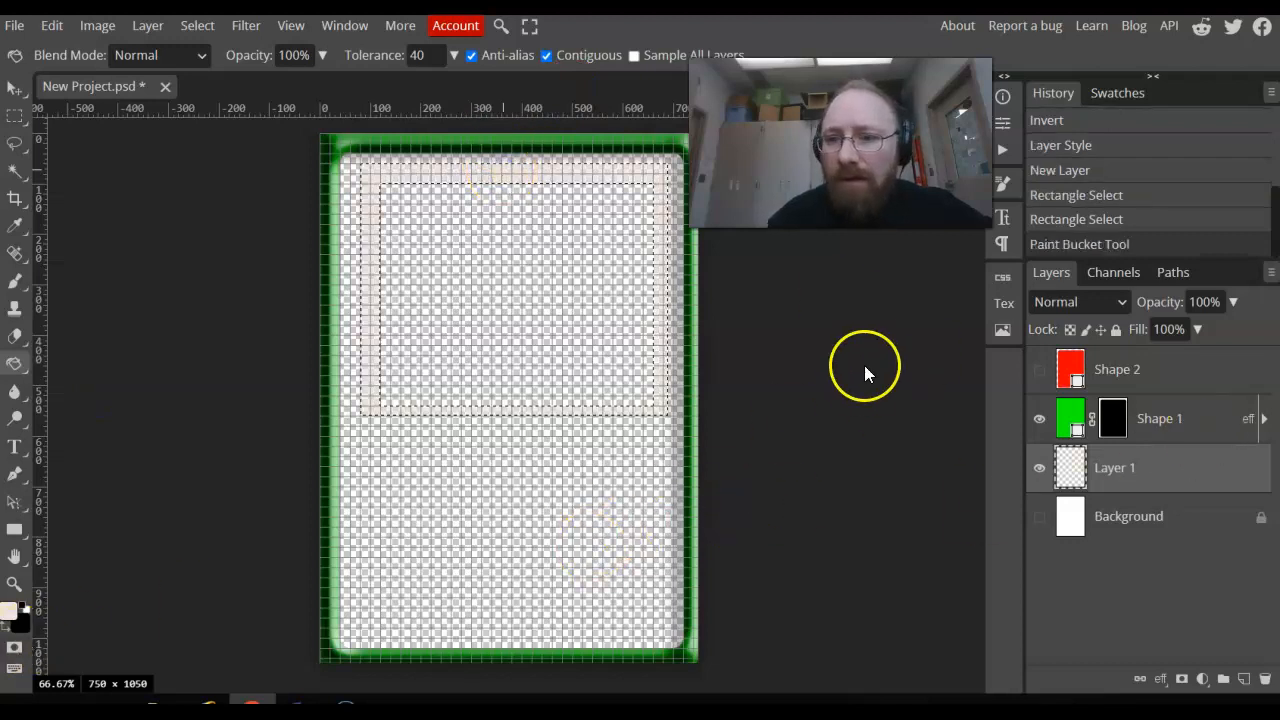
pyautogui.click(13, 624)
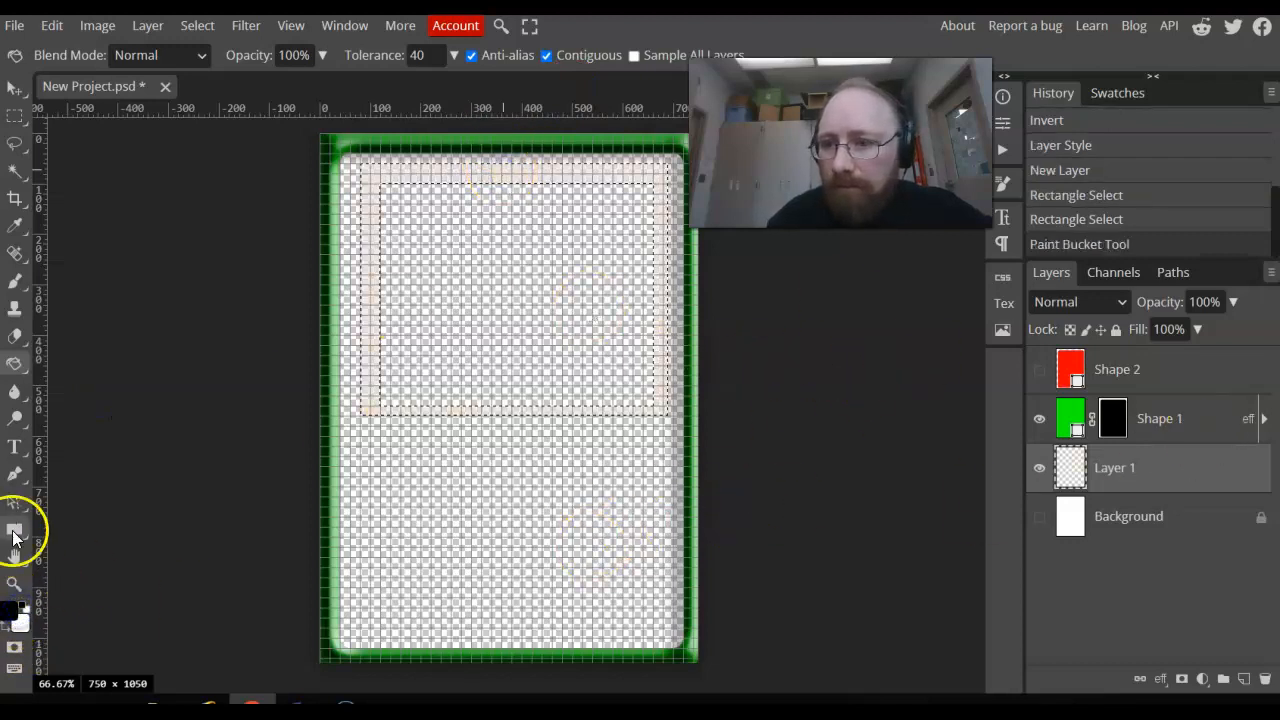
# Apply the saved bevel, shadow, glow and satin style preset to the new picture-frame layer.
pyautogui.rightClick(1066, 482)
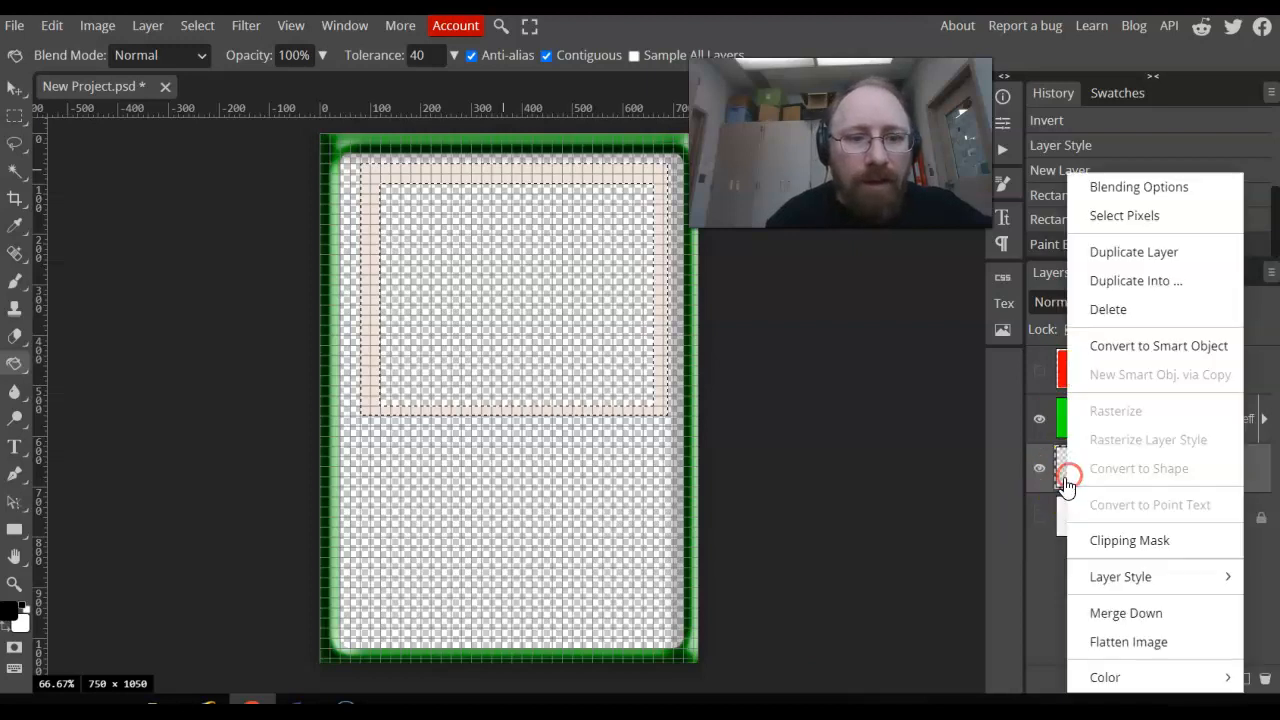
pyautogui.click(1131, 180)
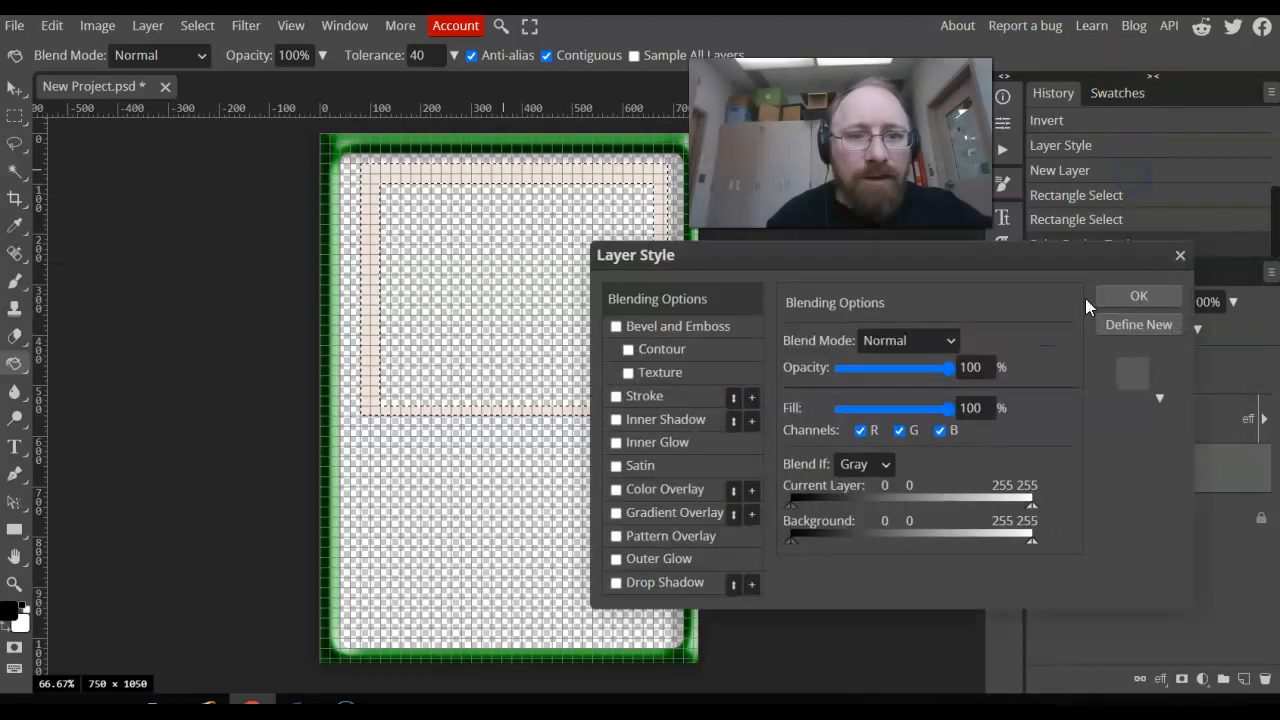
pyautogui.click(1160, 399)
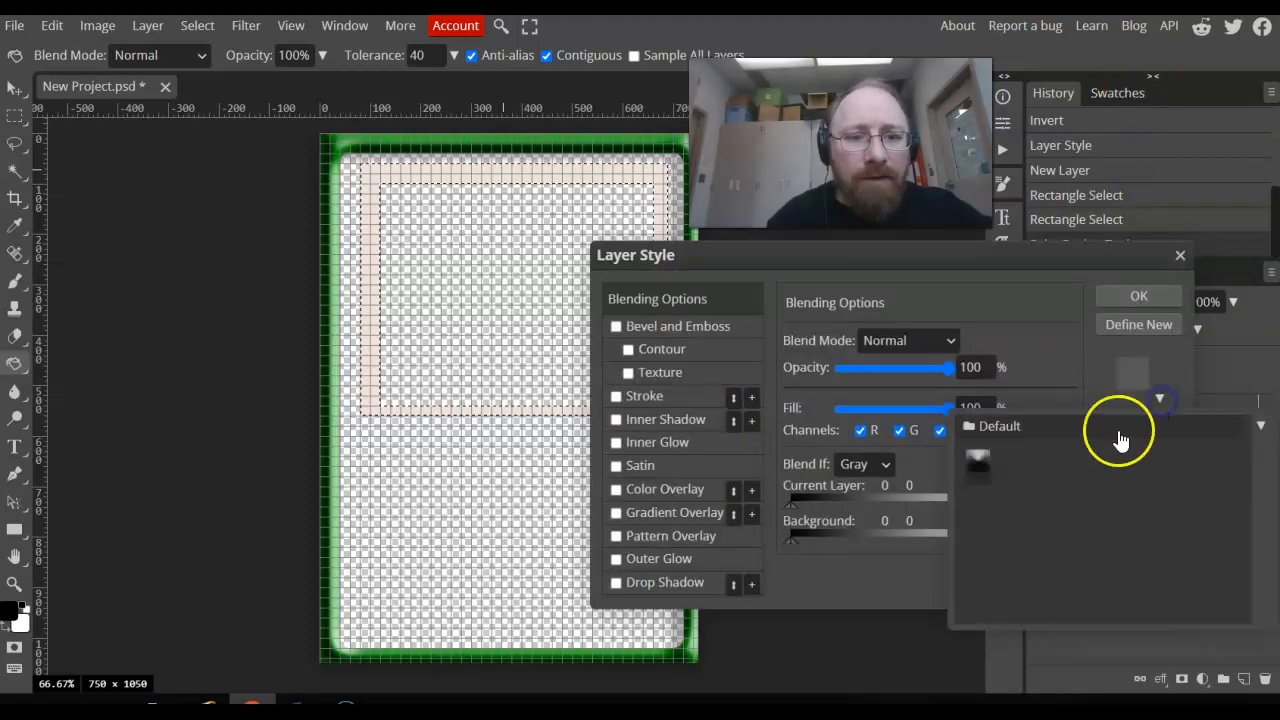
pyautogui.click(978, 463)
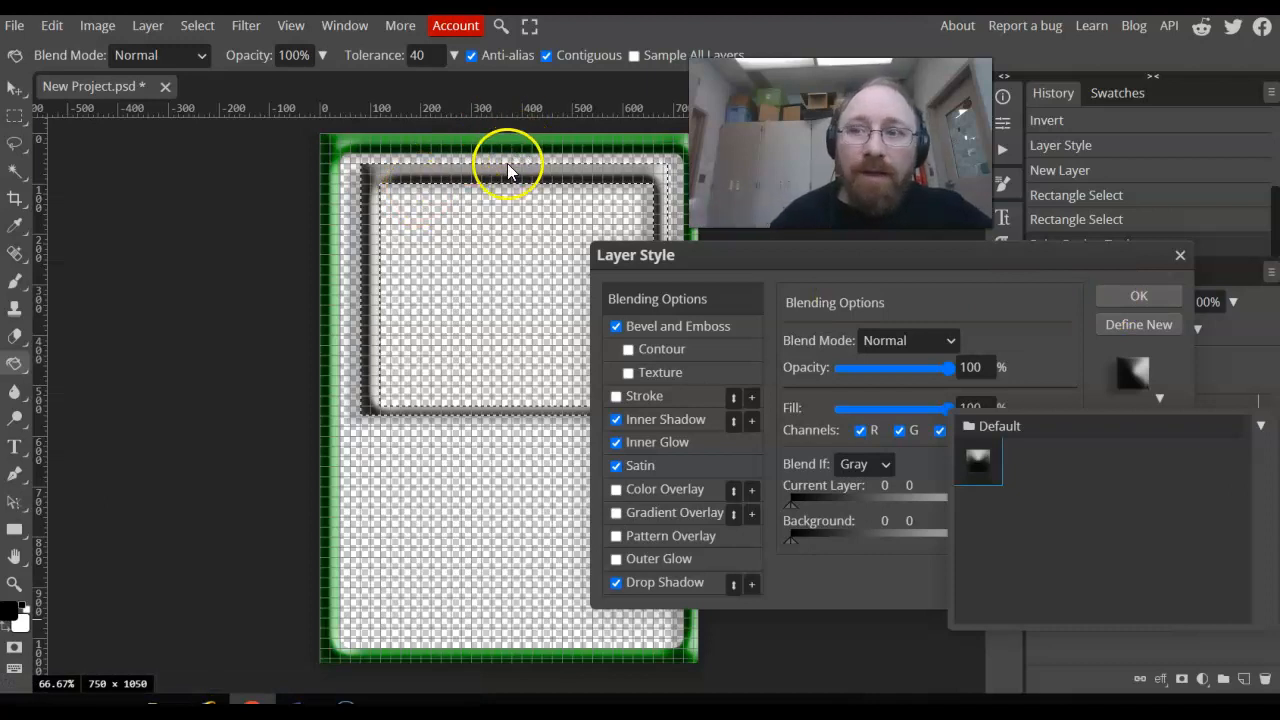
pyautogui.click(1153, 308)
pyautogui.click(1127, 290)
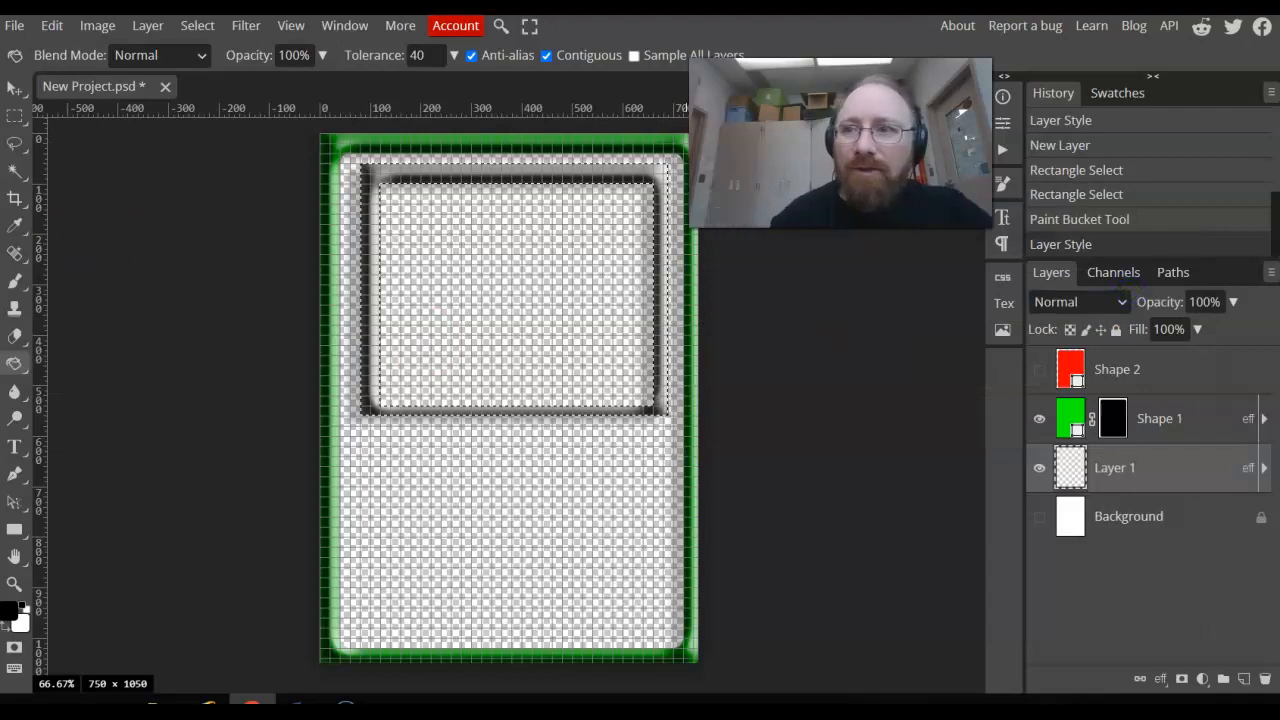